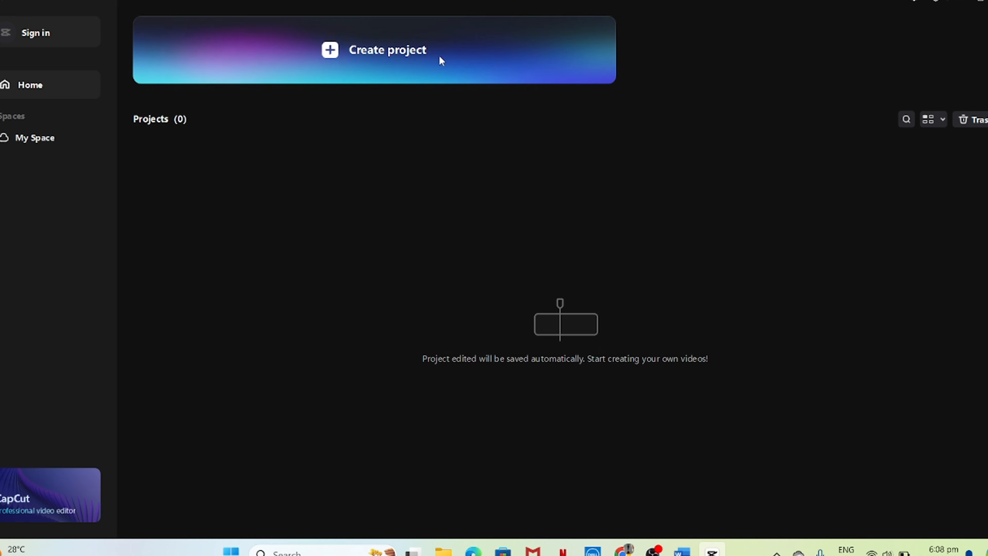
Step: Create a new project and import the seven African village JPEG images and the ElevenLabs narration MP3 from the Downloads folder
left_click(440, 55)
left_click(364, 110)
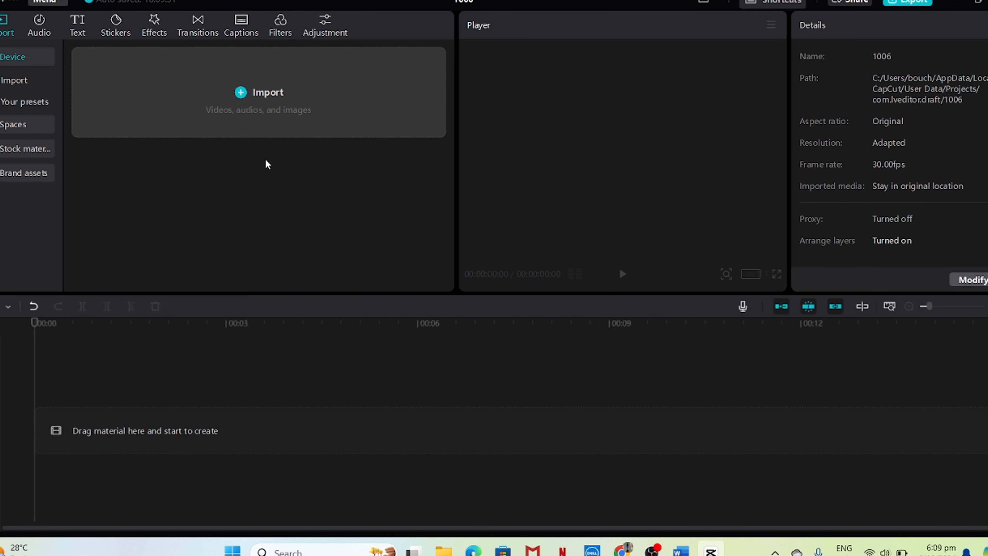
left_click(256, 102)
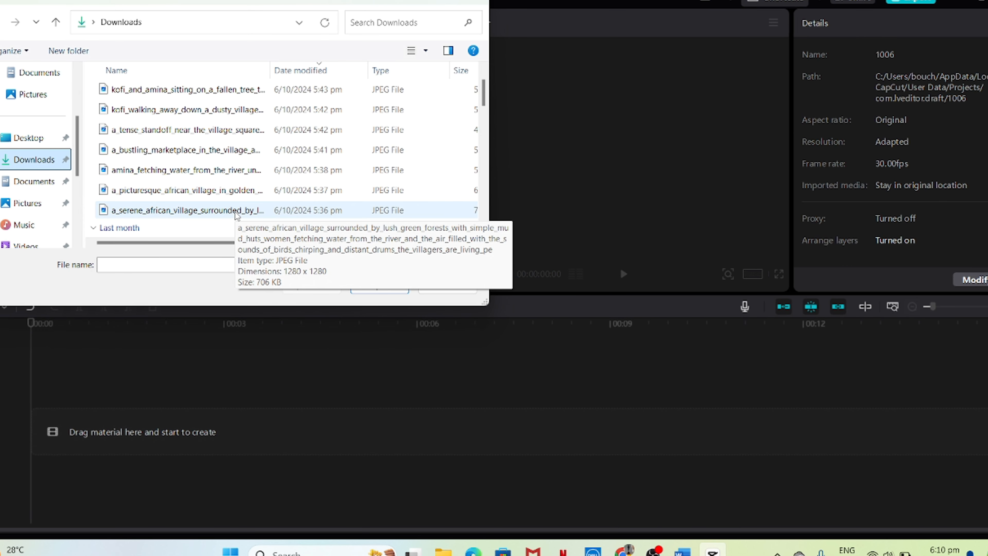
left_click(236, 215)
key("shift+Up")
key("shift+Up")
key("shift+Up")
key("shift+Up")
key("shift+Up")
key("shift+Up")
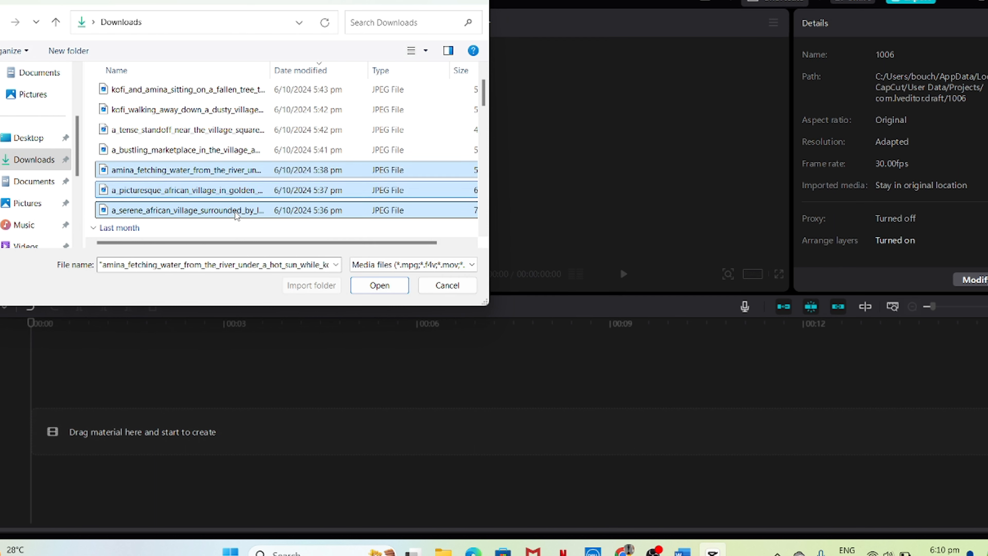
key("shift+Up")
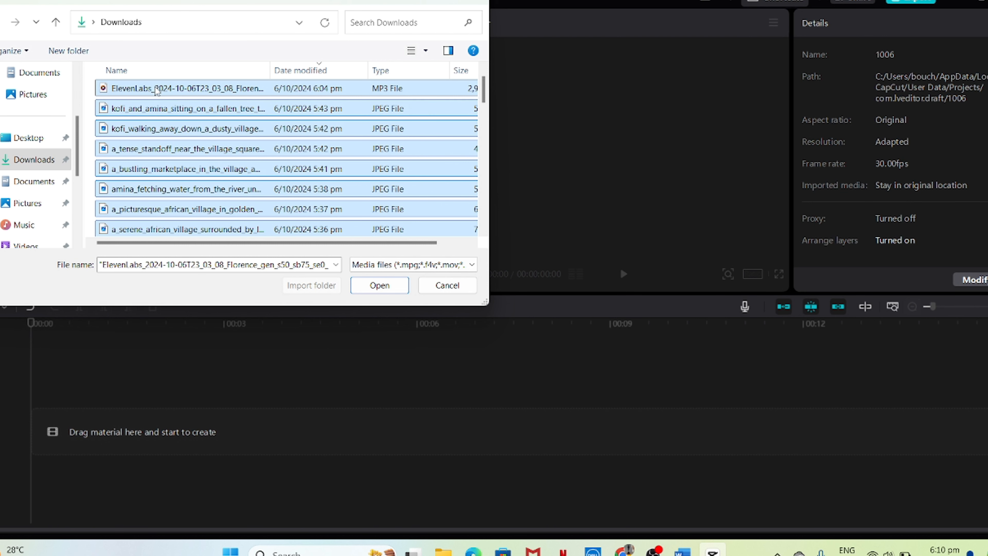
left_click(390, 286)
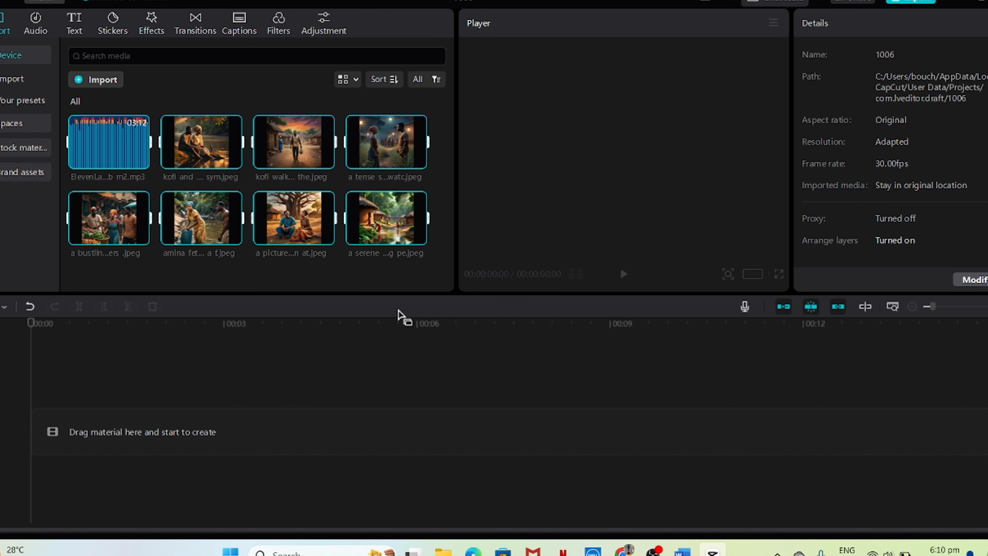
Step: Add the serene African village image to the timeline, followed by the picturesque village image of the couple in golden afternoon light
left_click(386, 220)
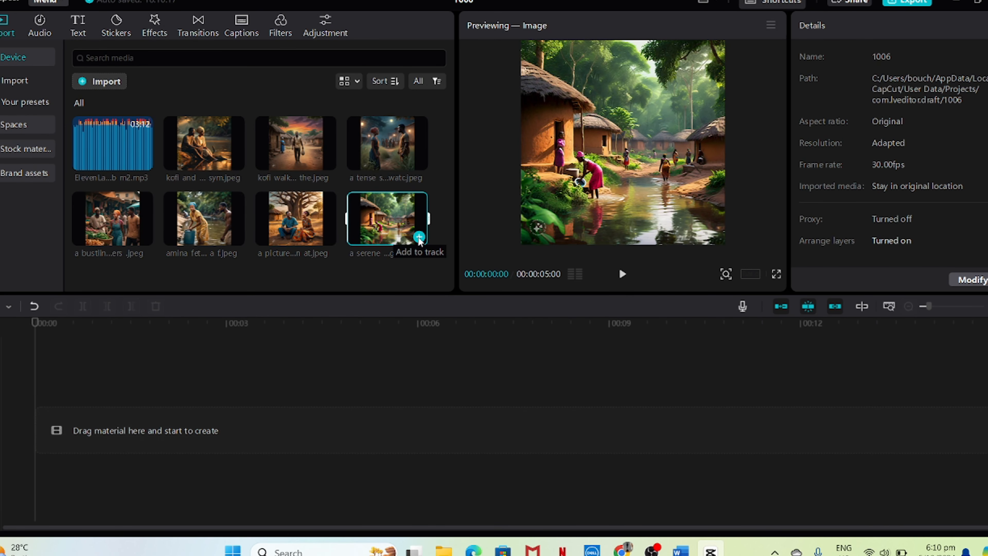
left_click(419, 236)
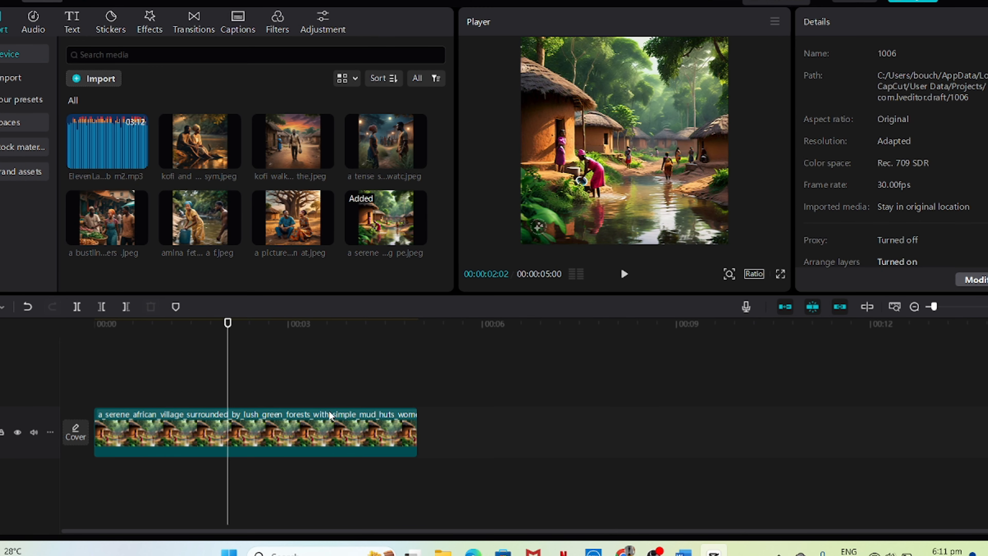
left_click(324, 428)
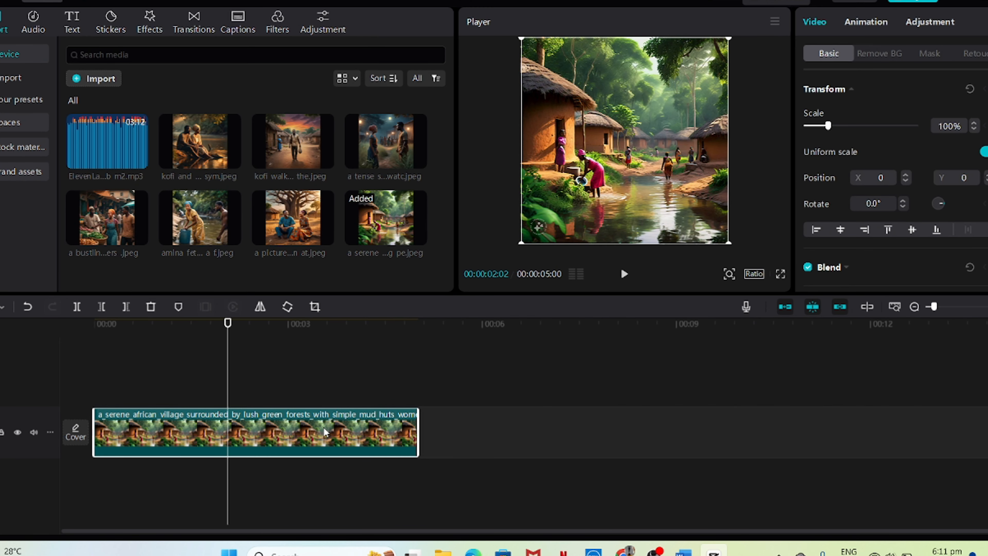
left_click(433, 388)
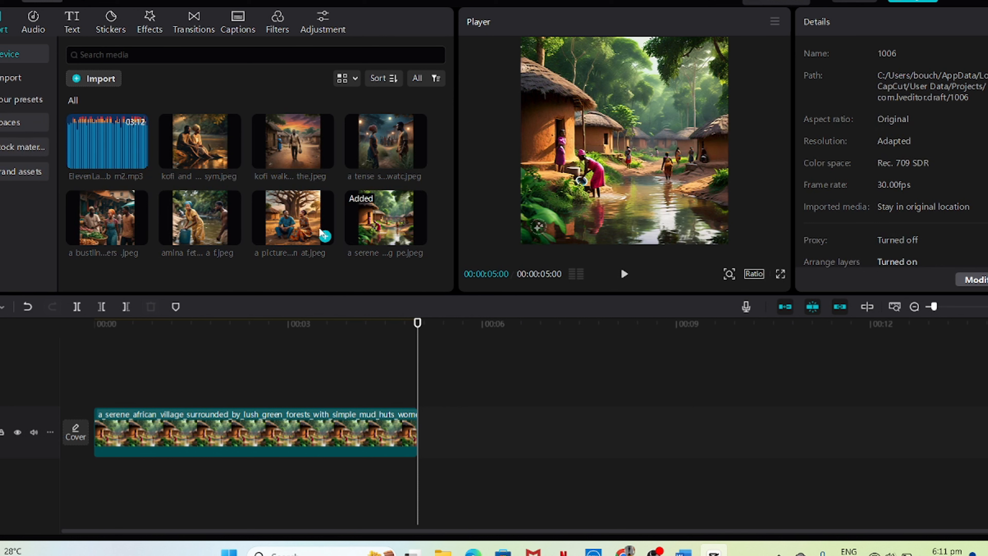
left_click(326, 236)
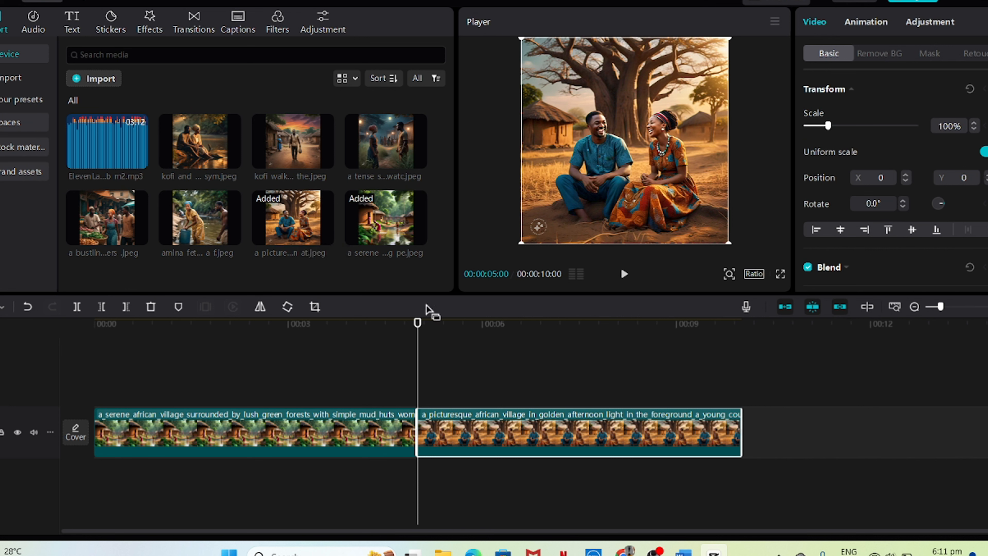
Step: Append the image of the woman fetching water from the river and the bustling marketplace image to the timeline
left_click(709, 372)
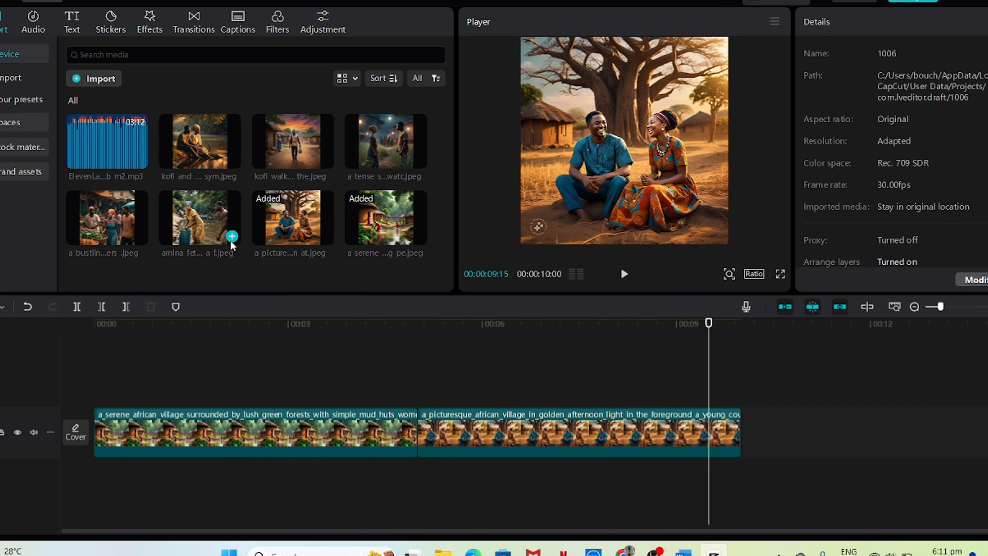
left_click(233, 237)
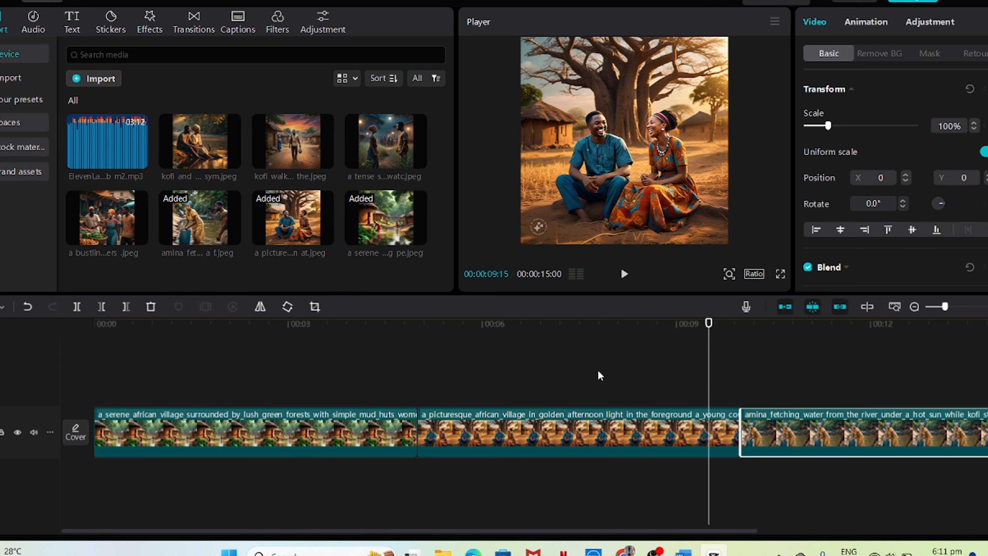
left_click(598, 377)
scroll(684, 355, "down", 5)
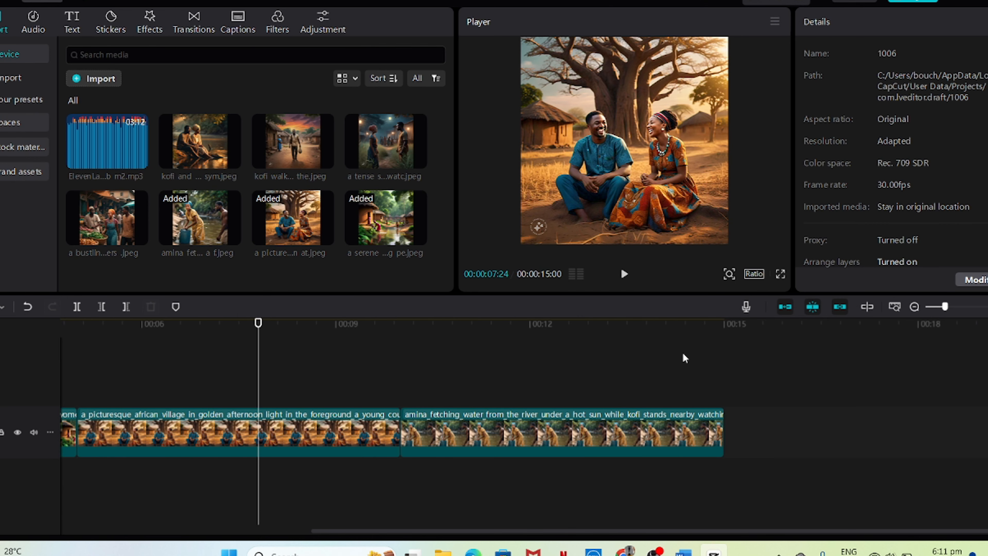
left_click(823, 384)
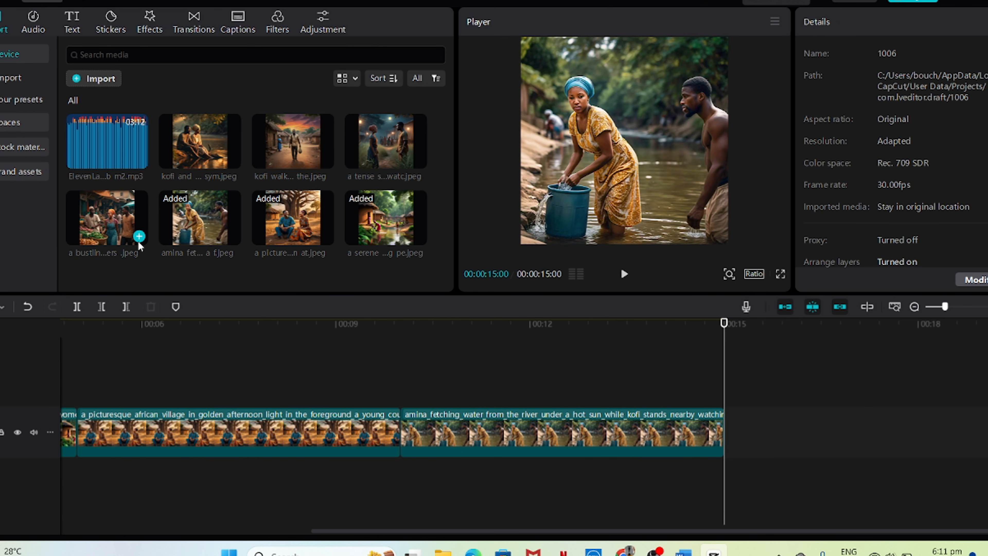
left_click(139, 236)
Step: Append the tense moonlit standoff image and the image of the man walking down the dusty village path to the timeline
scroll(544, 383, "down", 5)
left_click(865, 364)
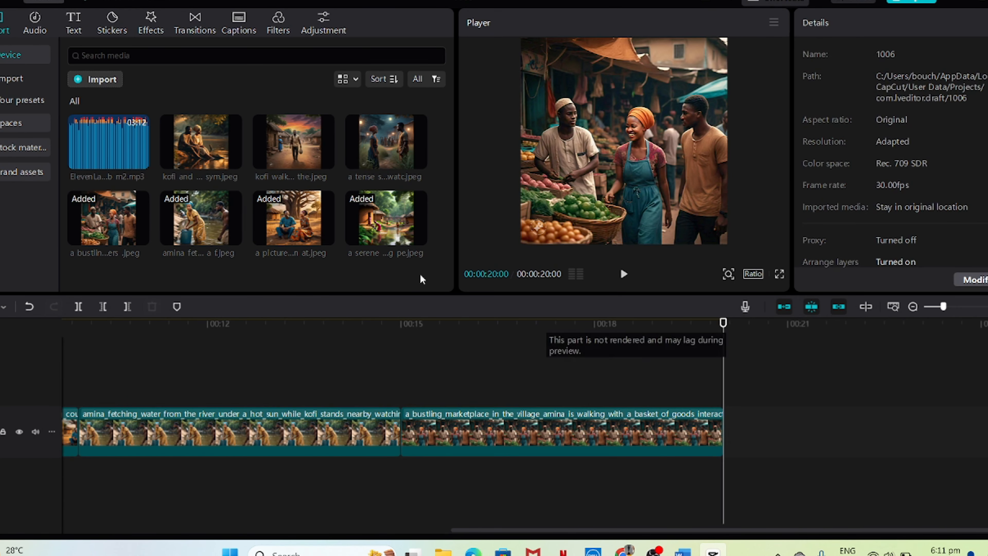
left_click(417, 161)
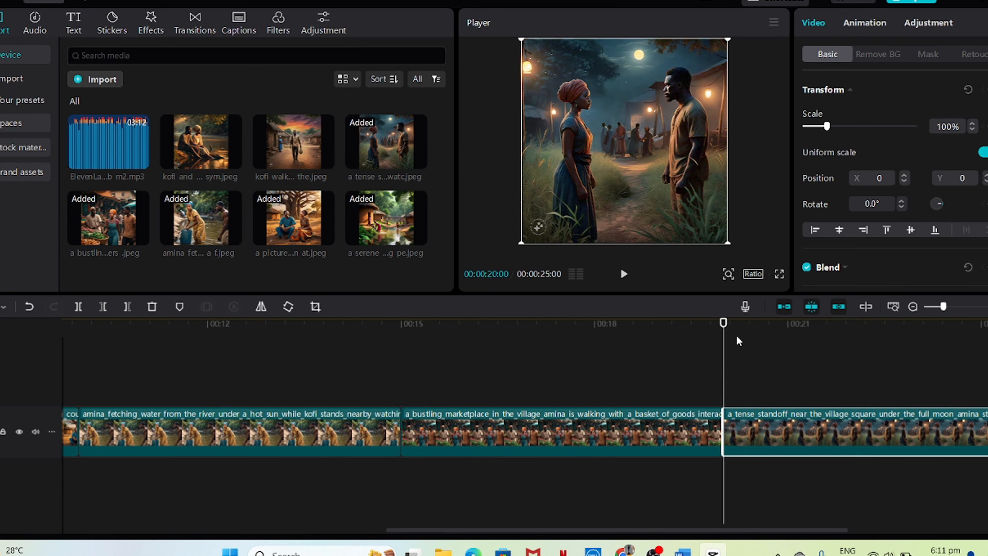
scroll(825, 359, "down", 5)
left_click(963, 376)
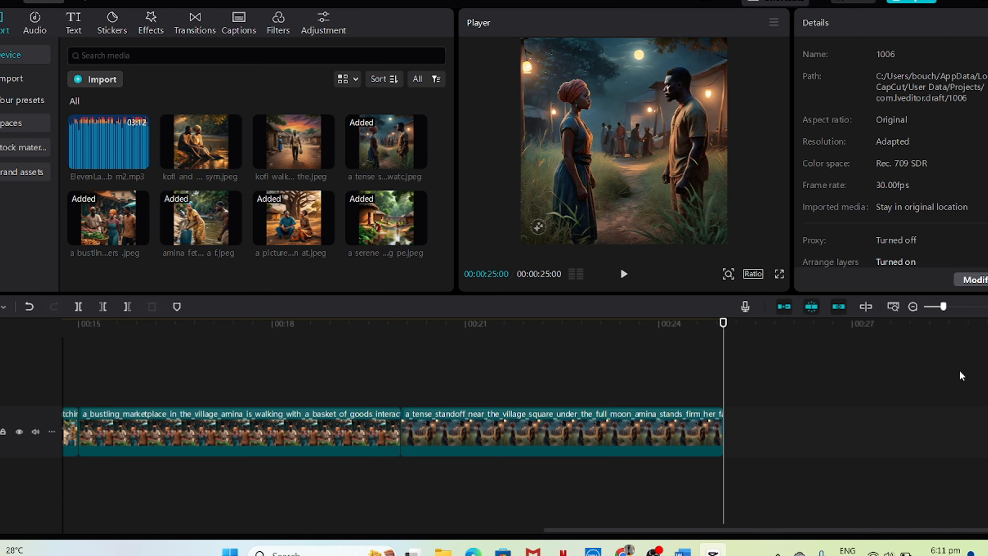
left_click(326, 161)
Step: Append the image of the couple sitting on a fallen tree trunk by the river as the last clip
scroll(759, 382, "down", 5)
left_click(776, 387)
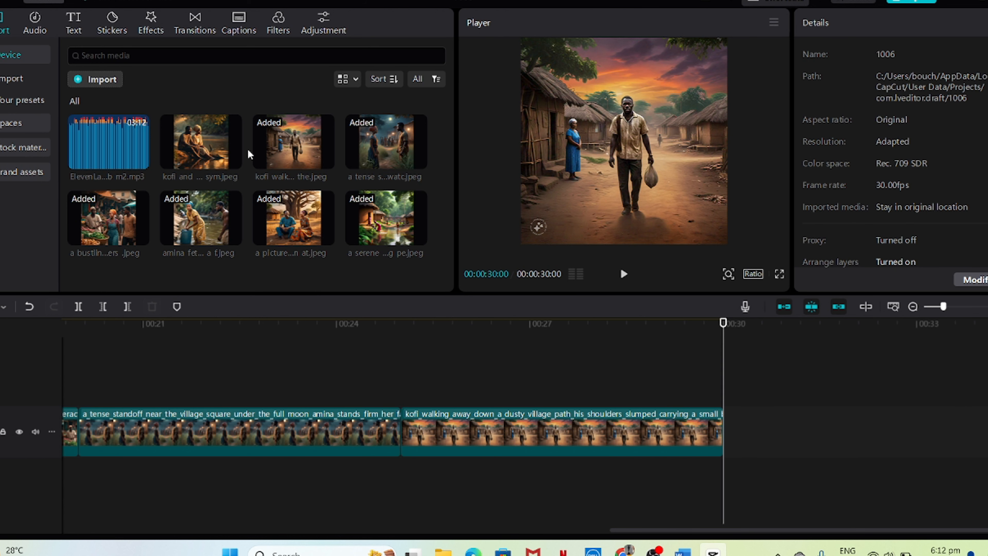
left_click(232, 161)
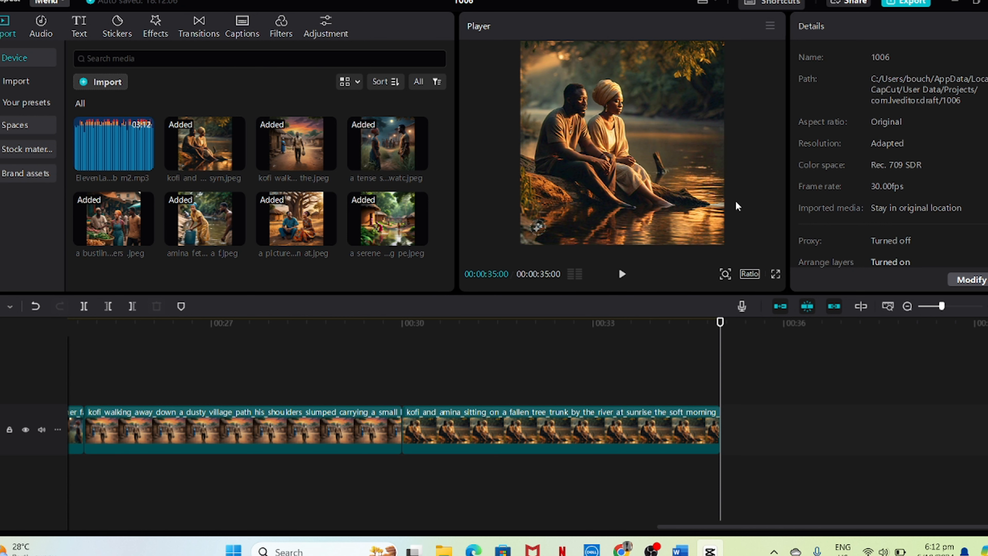
Step: Set the project's aspect ratio to the first widescreen preset
left_click(748, 274)
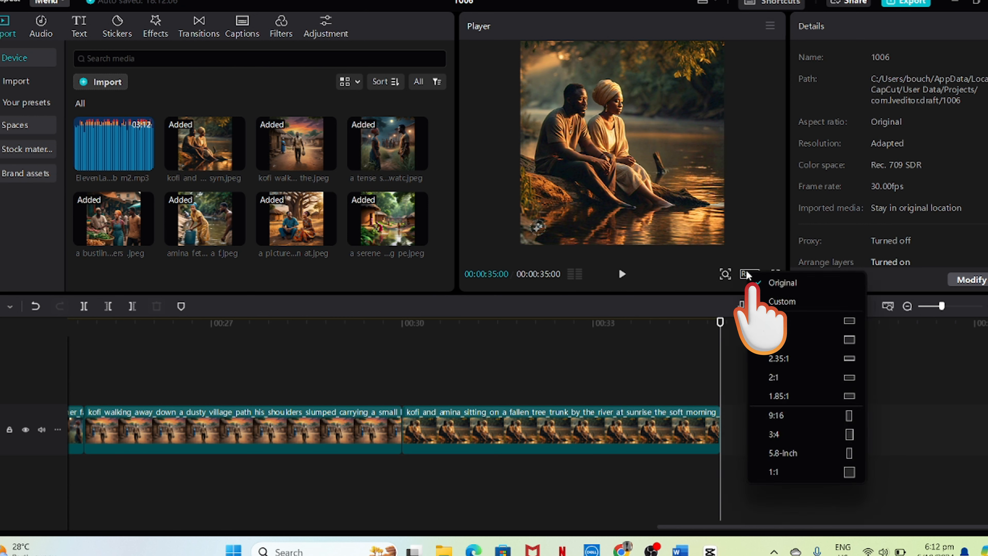
left_click(787, 321)
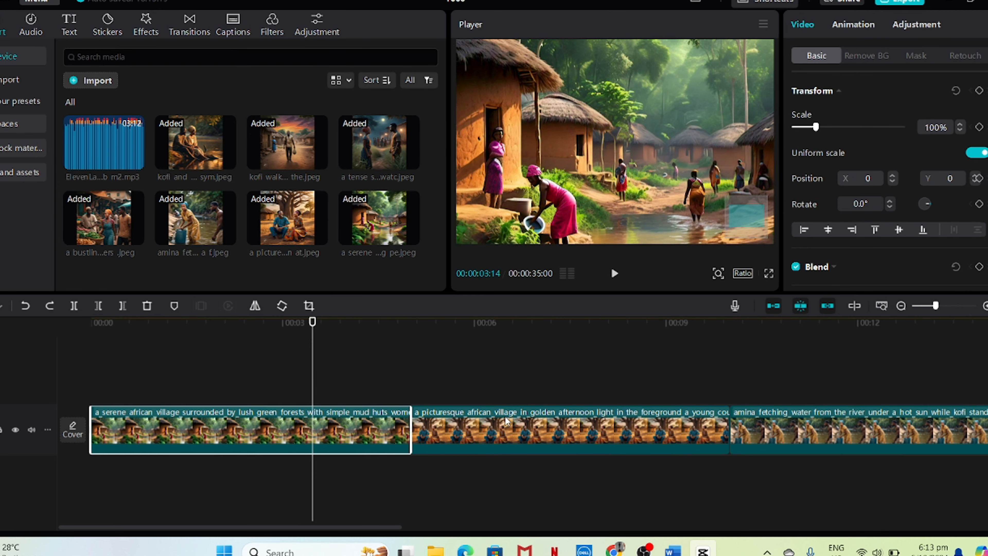
Step: Review the image clips along the timeline in the player to check how each picture fills the widescreen frame
left_click(506, 421)
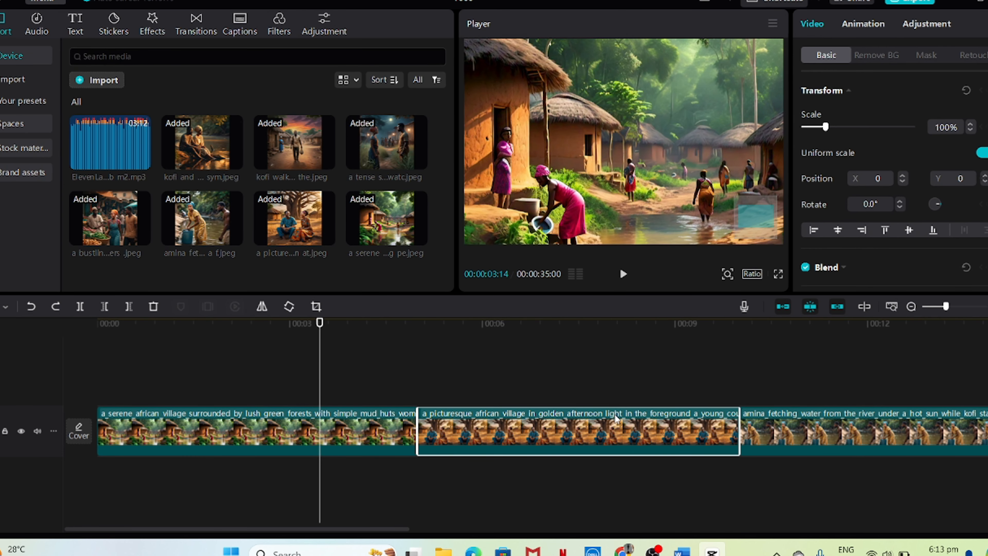
left_click(622, 389)
left_click(587, 442)
scroll(633, 362, "right", 5)
left_click(597, 417)
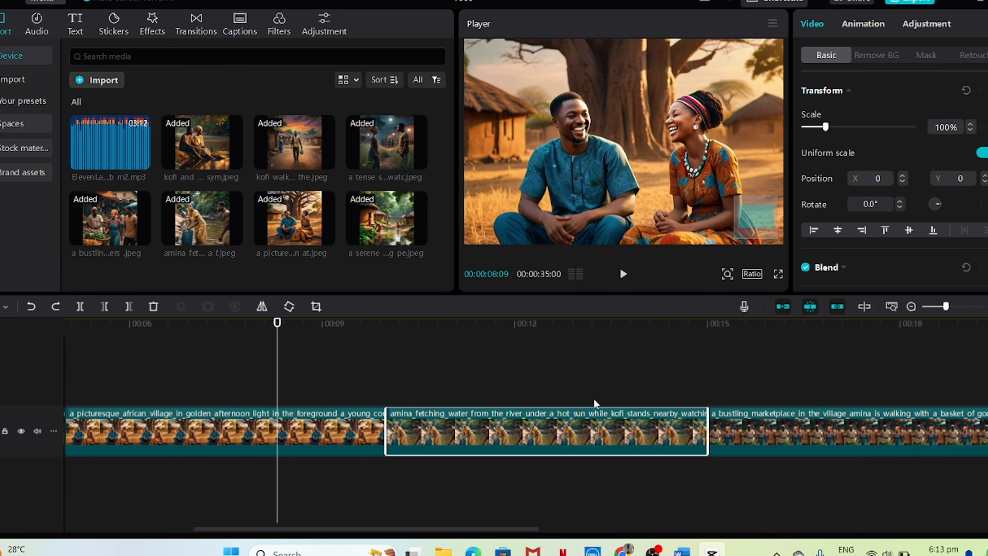
left_click(326, 381)
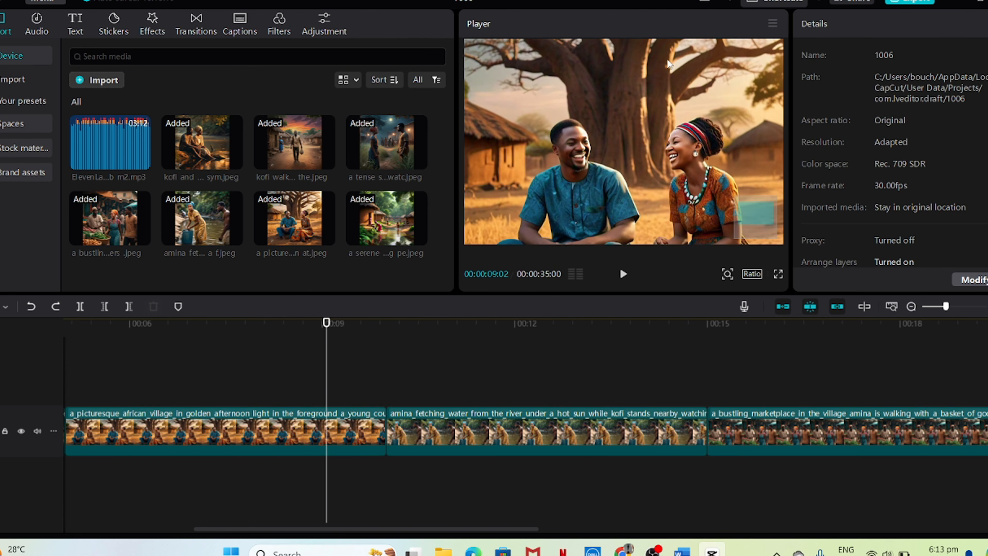
left_click(577, 415)
left_click(596, 374)
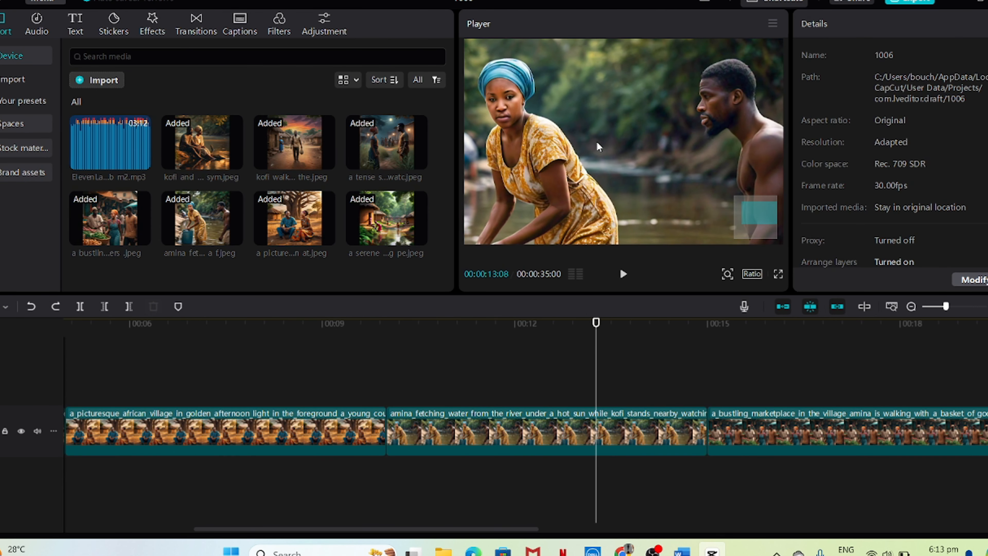
left_click(598, 146)
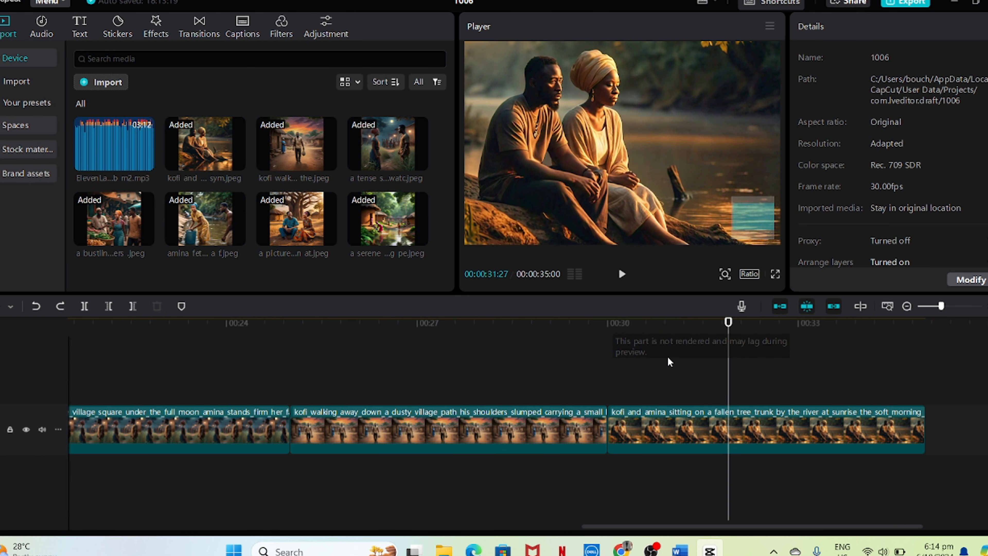
Step: Return the playhead to the start of the timeline and add the ElevenLabs narration MP3 beneath the image clips
left_click(655, 361)
scroll(655, 361, "left", 10)
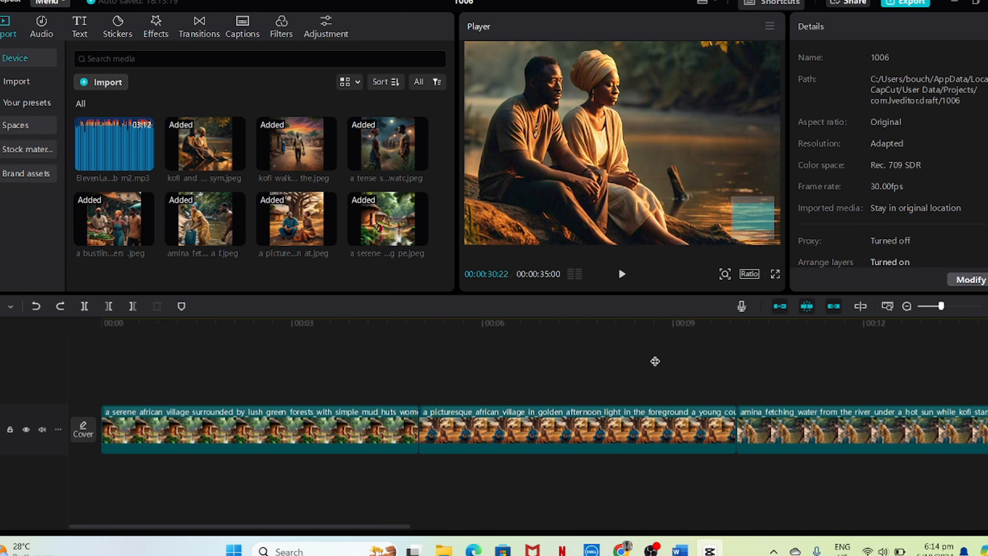
left_click(133, 358)
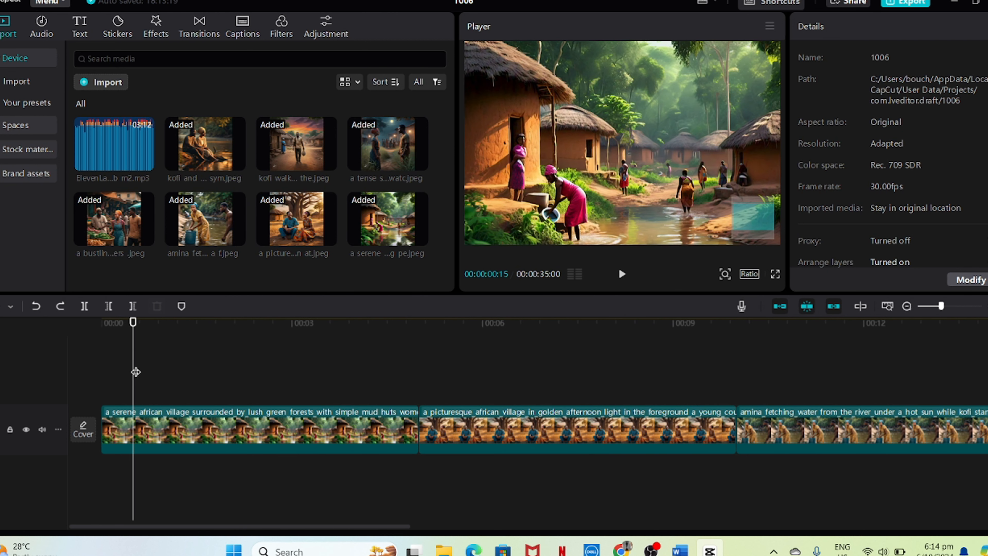
left_click_drag(134, 370, 64, 368)
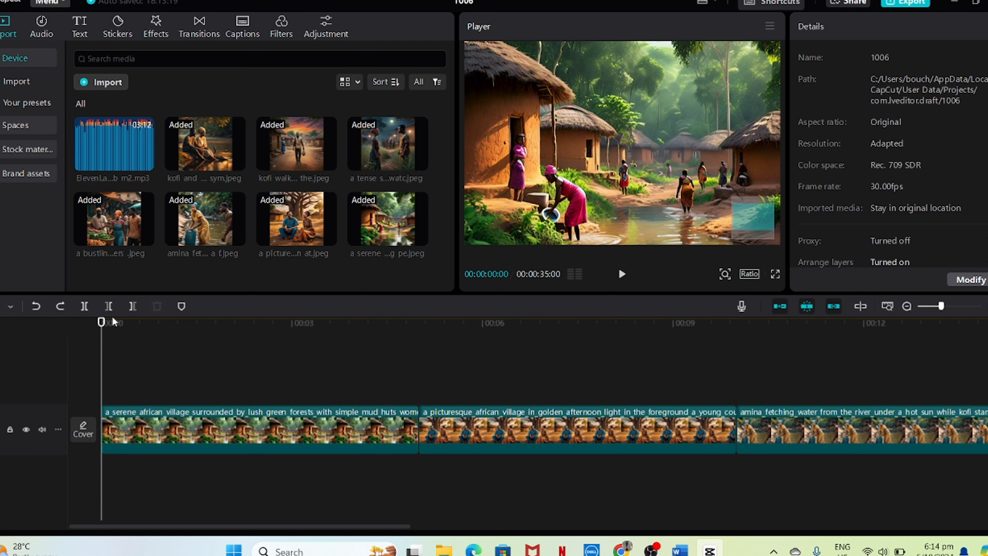
left_click(145, 162)
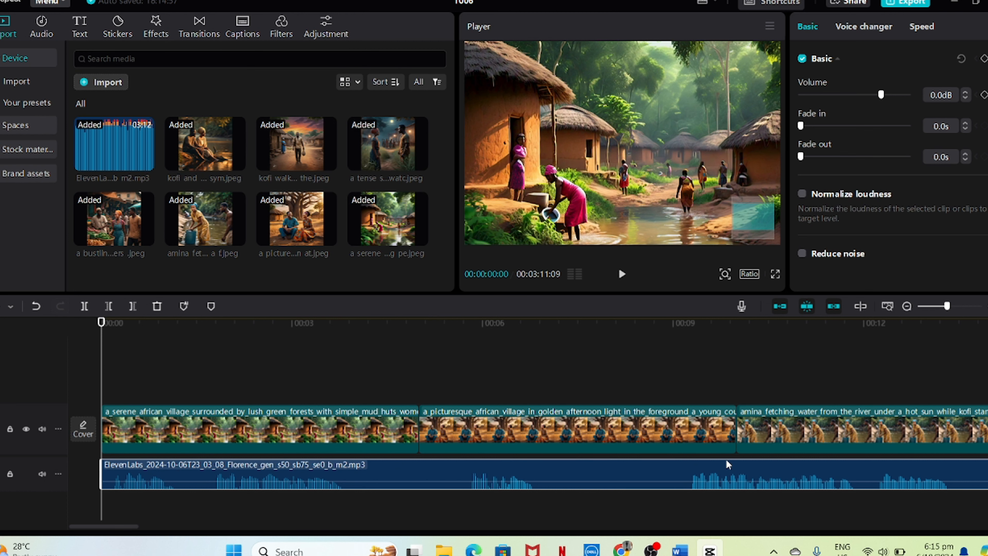
Step: Switch to the story script in Word, examine the hyphen lines separating the title, headings and paragraphs, and return to CapCut
mouse_move(680, 550)
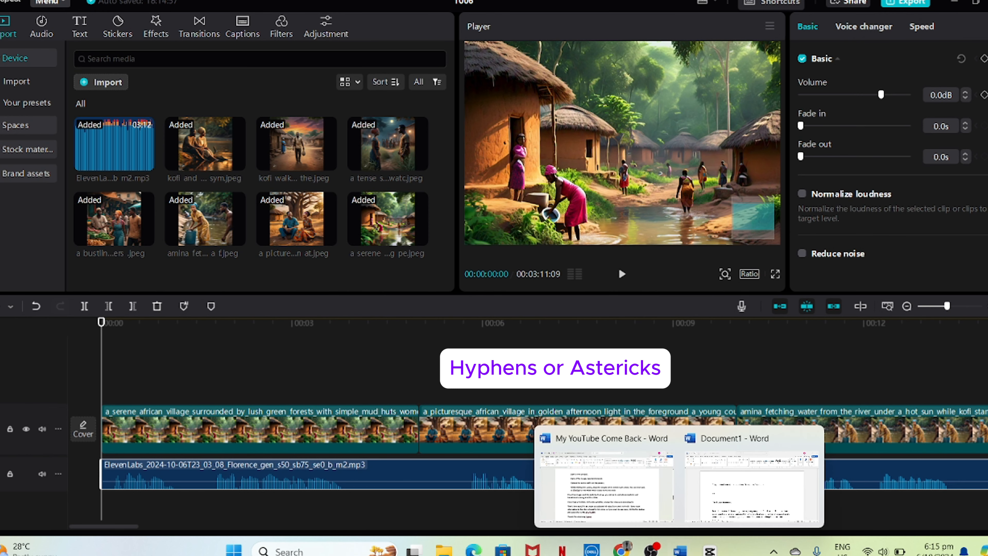
left_click(760, 487)
left_click(253, 340)
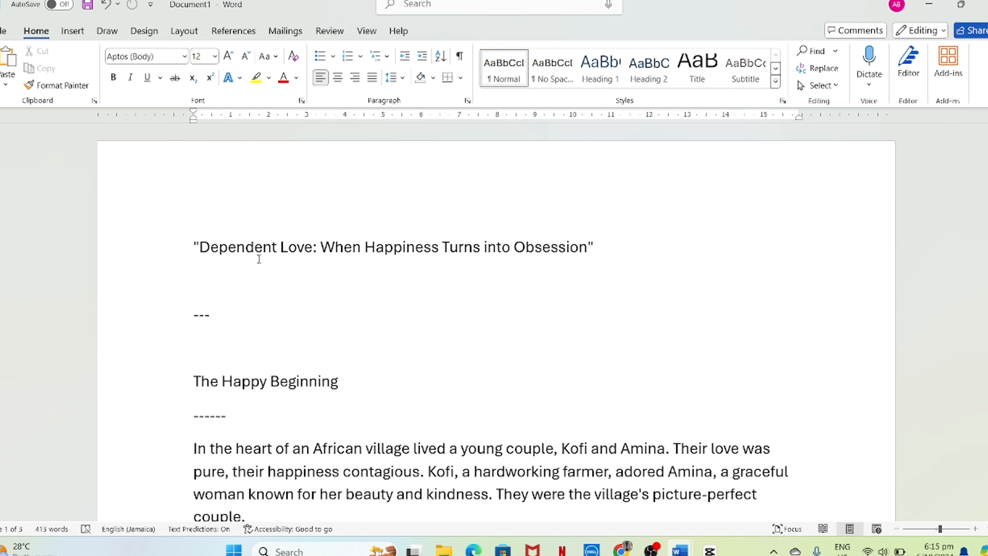
scroll(249, 368, "down", 4)
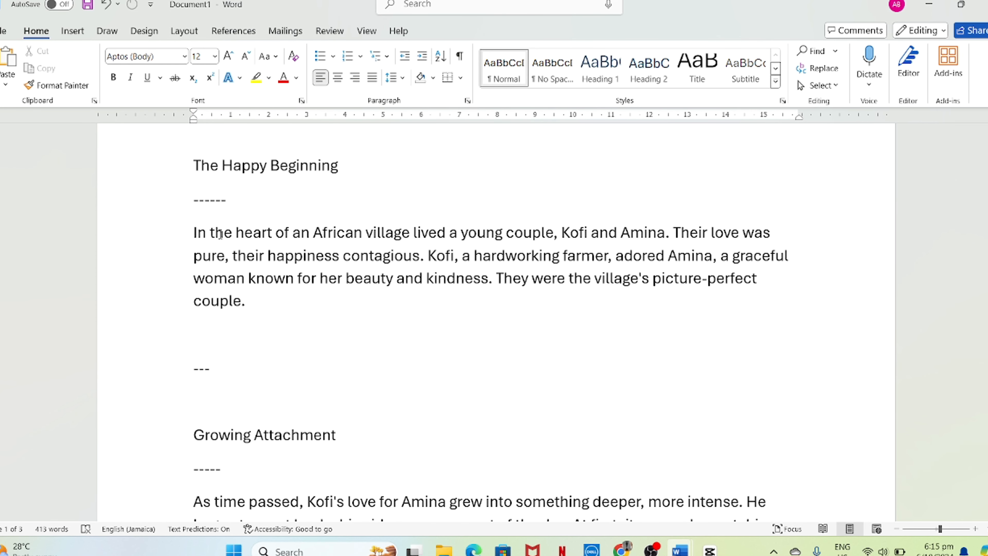
mouse_move(717, 543)
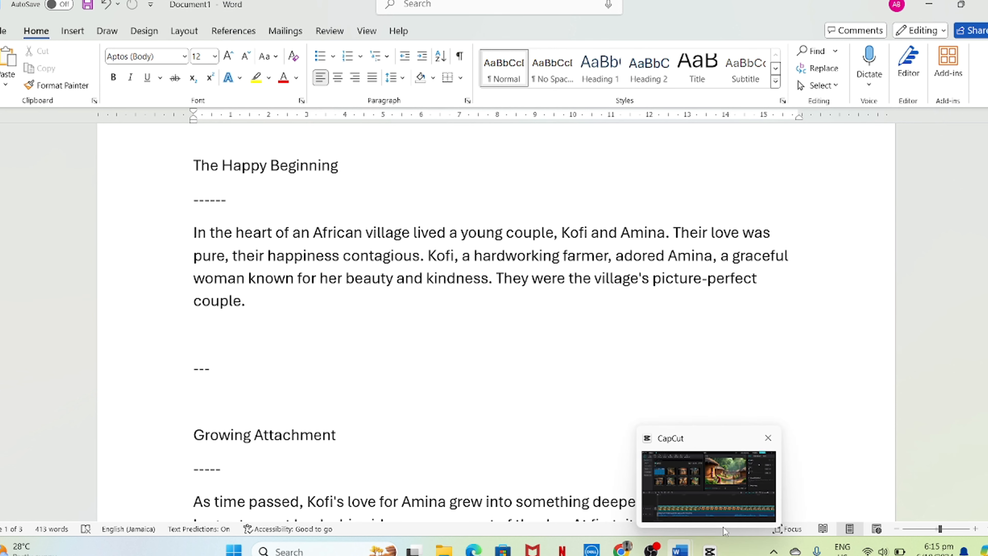
left_click(709, 502)
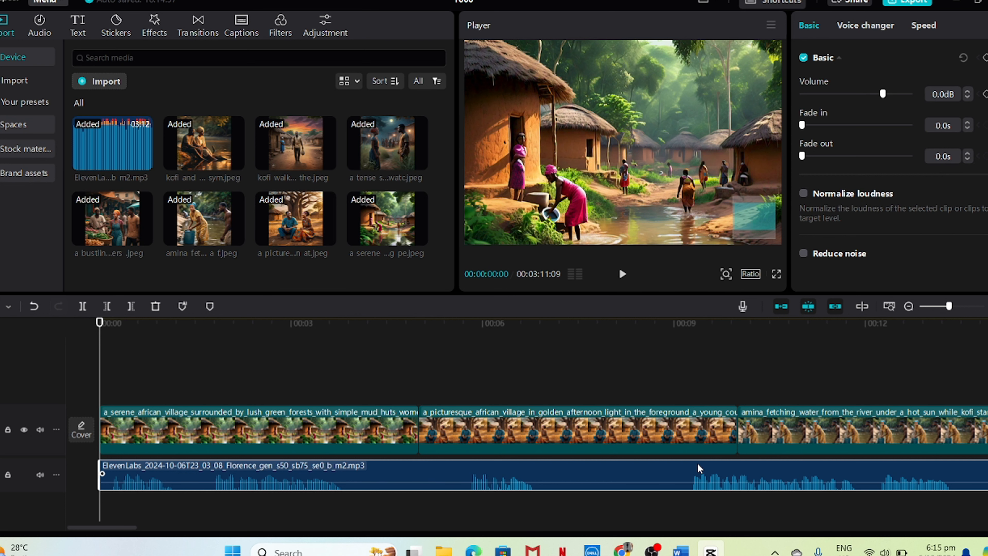
Step: Trim about five frames of silence off the start of the narration clip and move it back to the beginning of the timeline
scroll(681, 480, "right", 2)
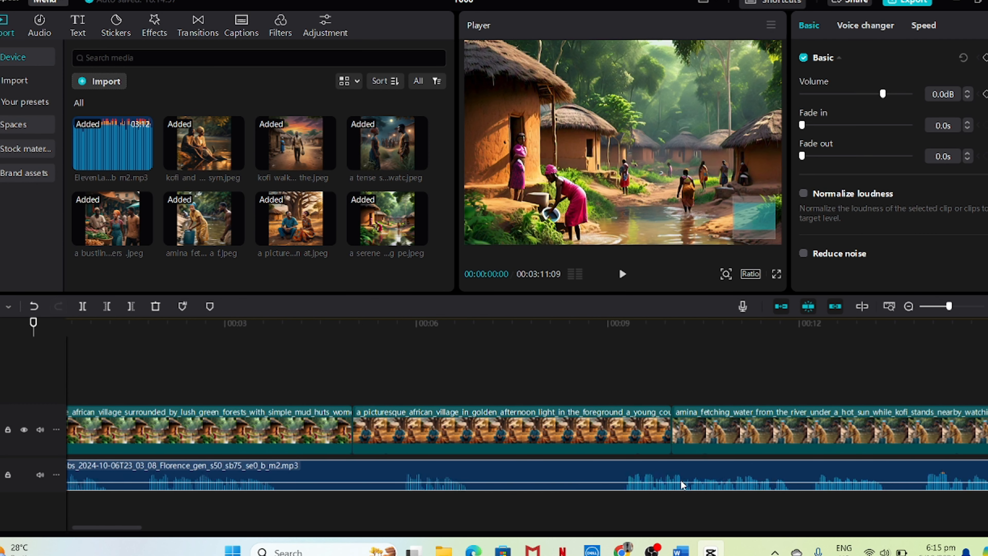
scroll(681, 480, "right", 5)
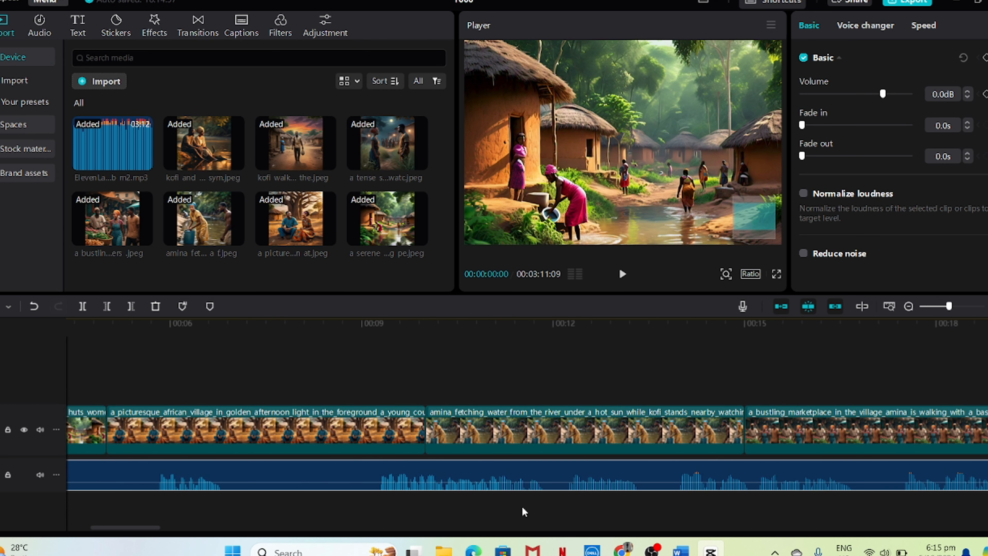
scroll(302, 472, "left", 7)
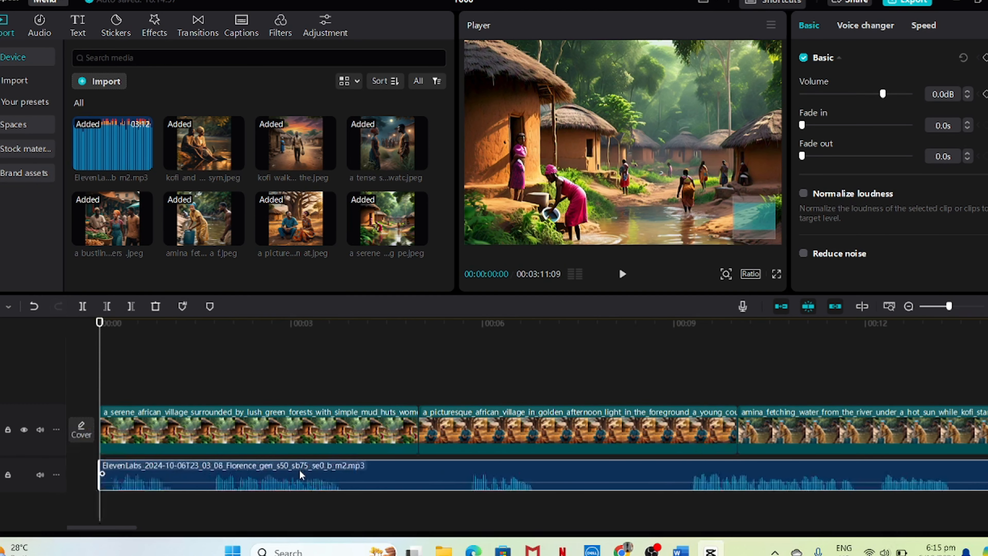
scroll(153, 483, "up", 1)
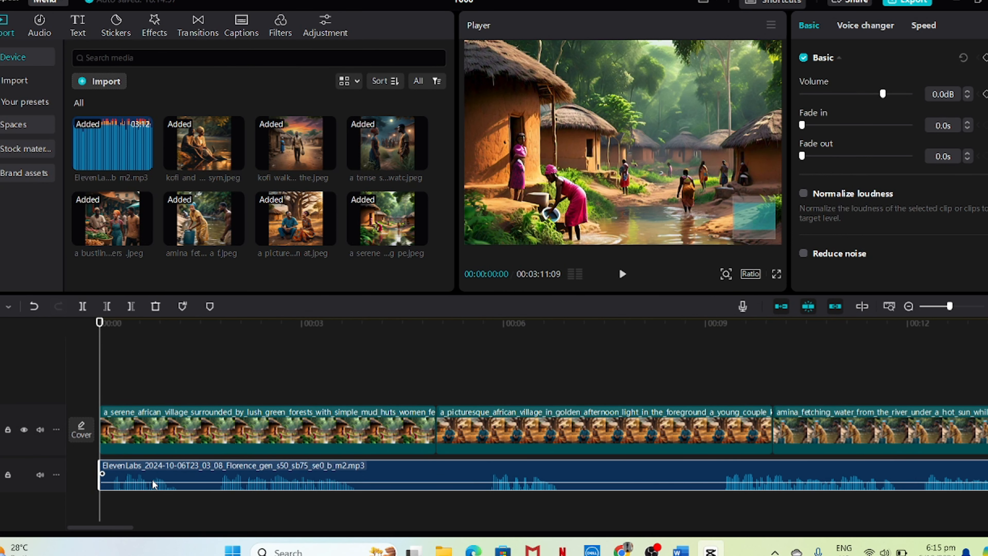
scroll(152, 484, "up", 5)
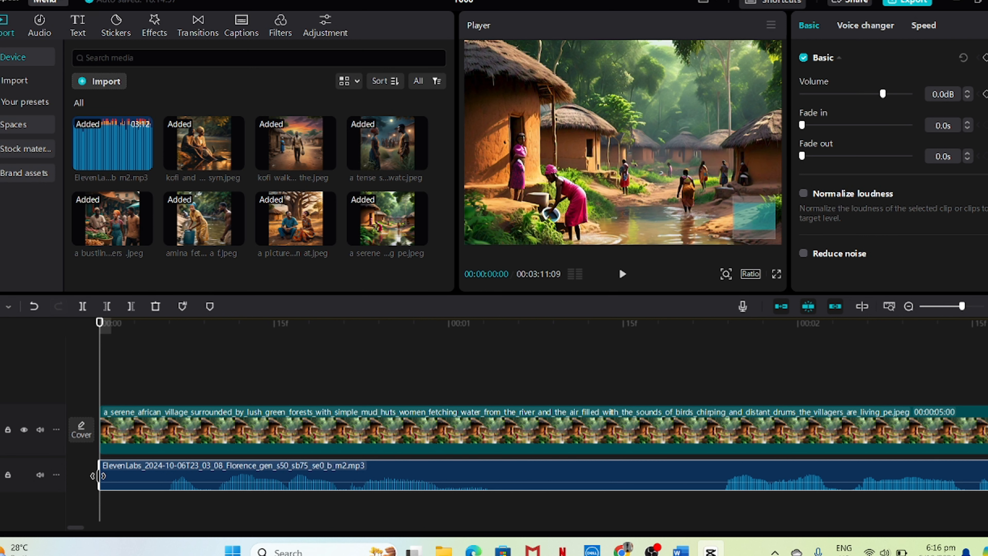
left_click_drag(99, 475, 151, 484)
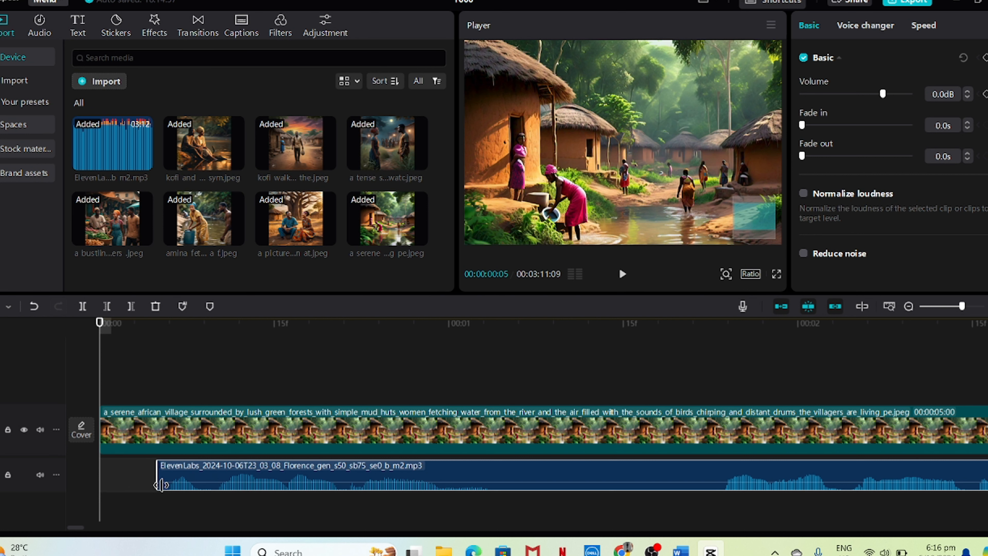
left_click_drag(161, 485, 171, 474)
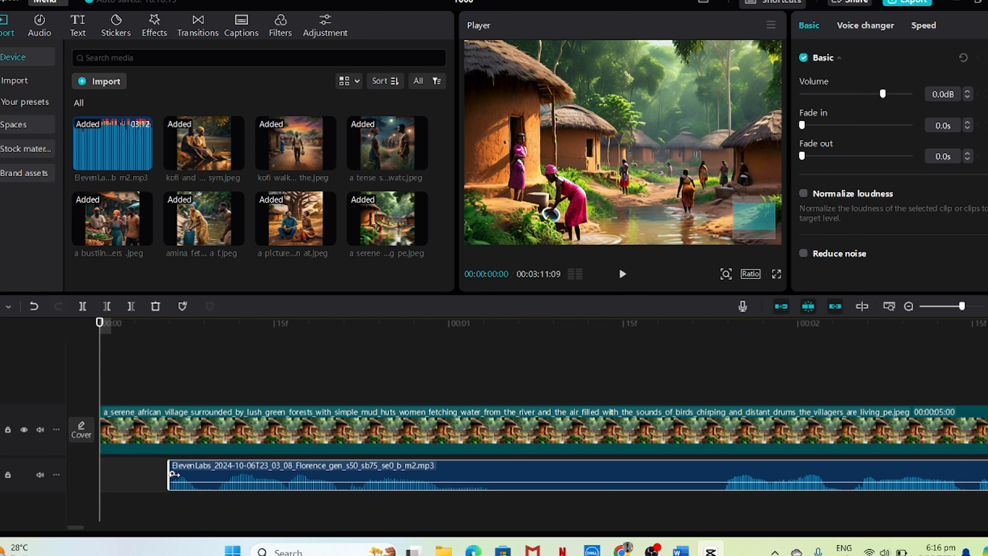
left_click_drag(168, 477, 158, 477)
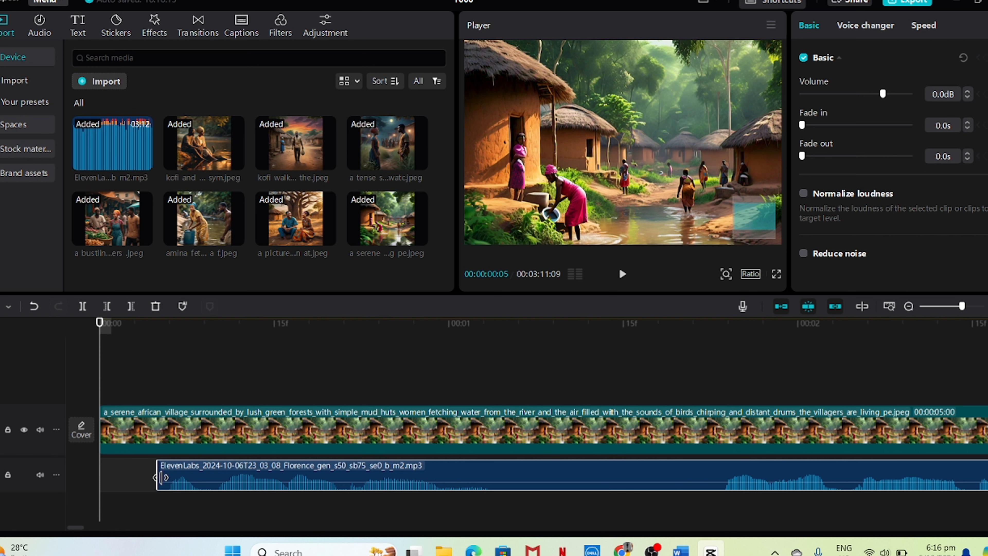
left_click_drag(467, 476, 110, 481)
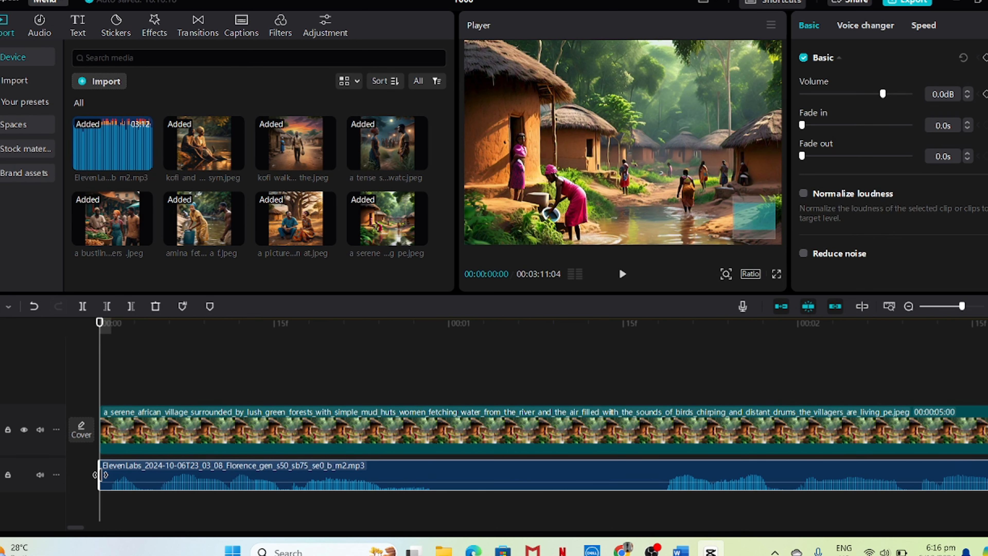
mouse_move(99, 474)
left_mouse_down()
mouse_move(110, 474)
mouse_move(98, 474)
left_mouse_up()
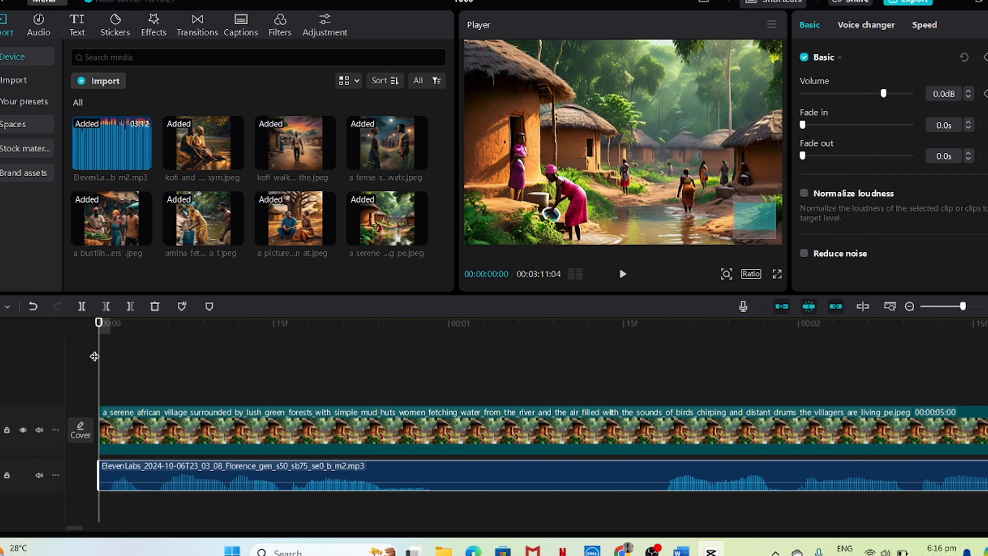
Step: Split the narration at 00:00:00:01 and delete the short silent piece before the cut
left_click_drag(99, 352, 109, 353)
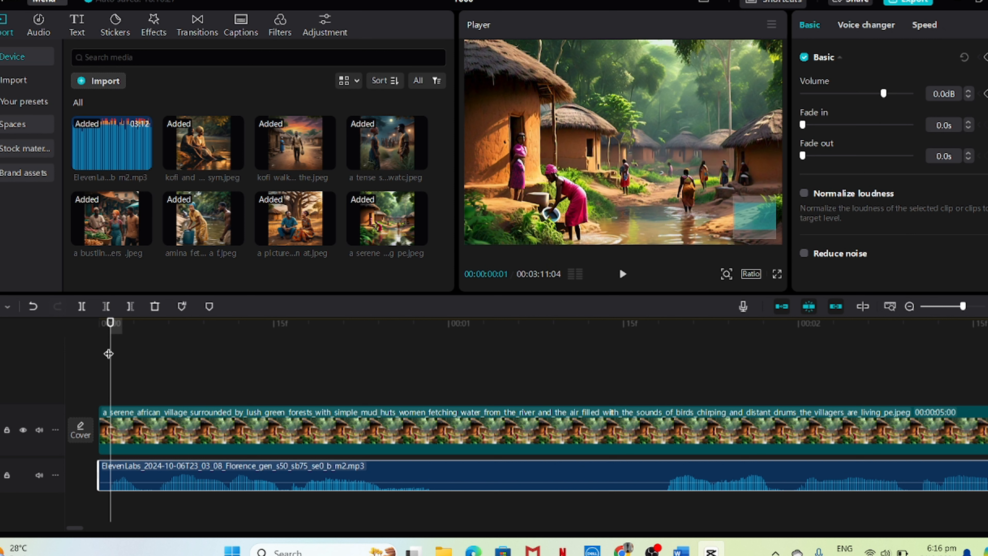
left_click(81, 307)
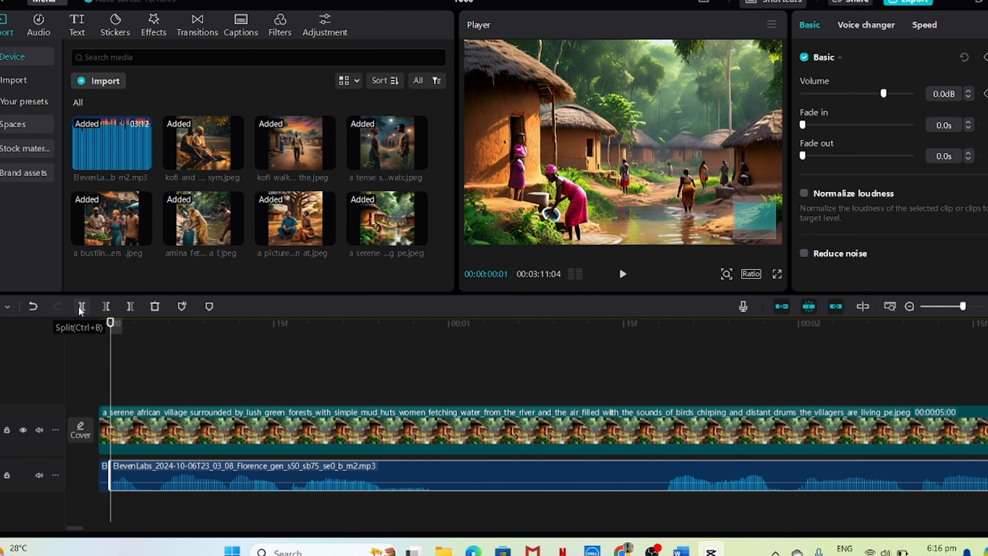
left_click(104, 473)
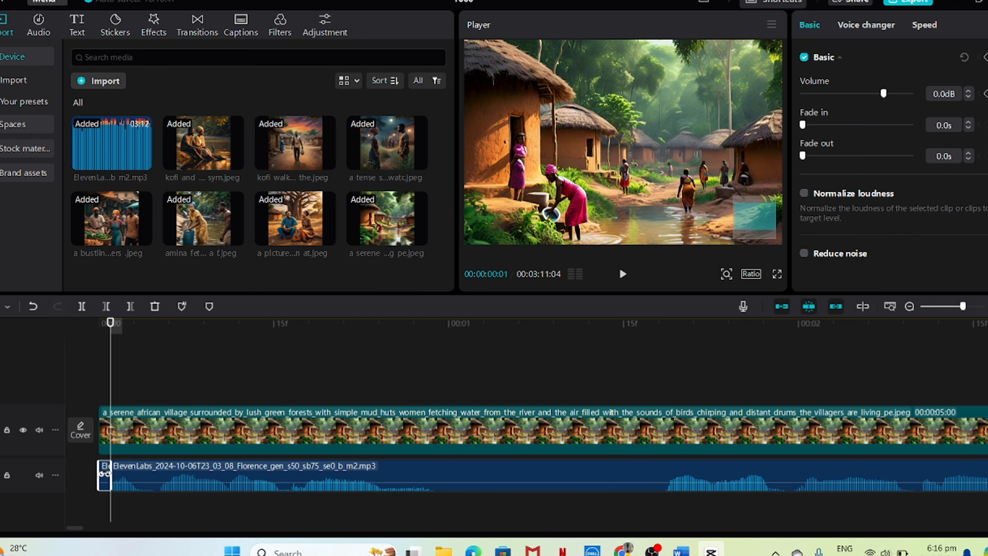
key("Delete")
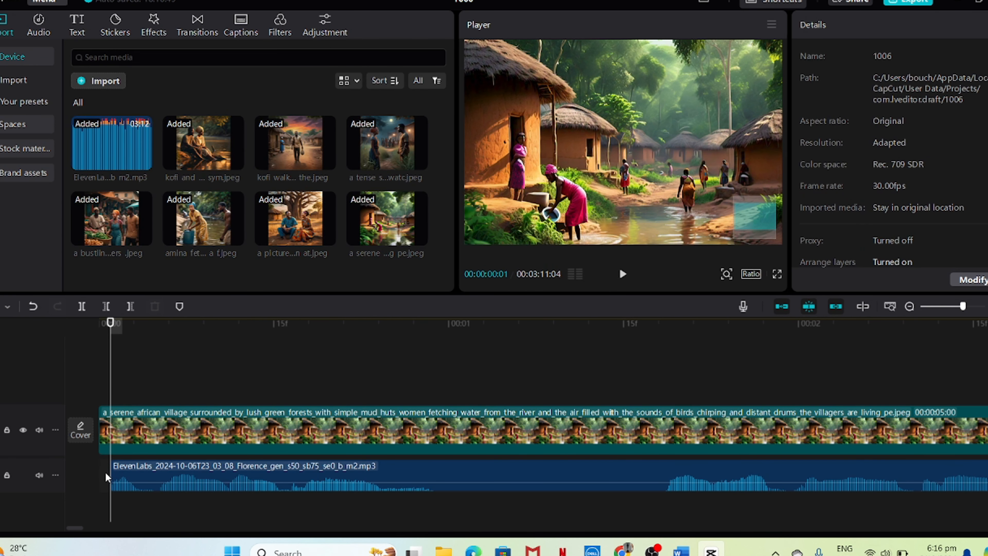
Step: Play the project from the start to listen to the trimmed narration opening
left_click(149, 465)
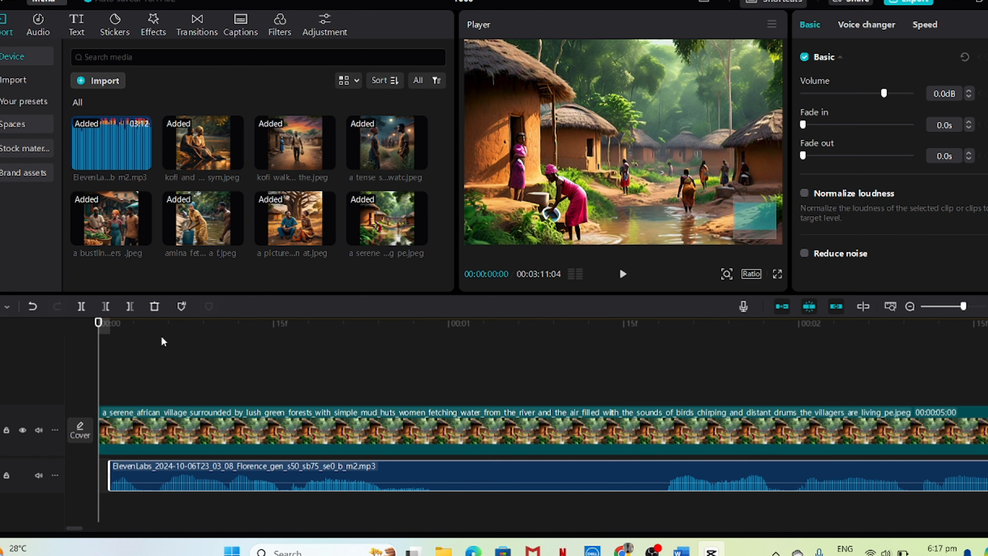
key("space")
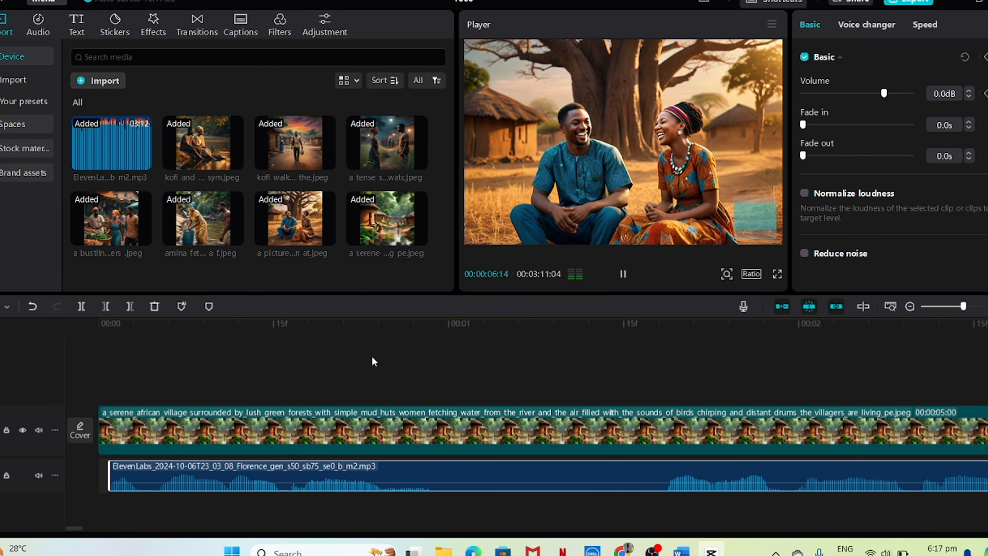
key("space")
scroll(373, 355, "left", 10)
Step: Split the narration at 00:00:00:29, trim the silence before the second phrase, and move that piece against the first one
left_click(441, 386)
left_click(439, 385)
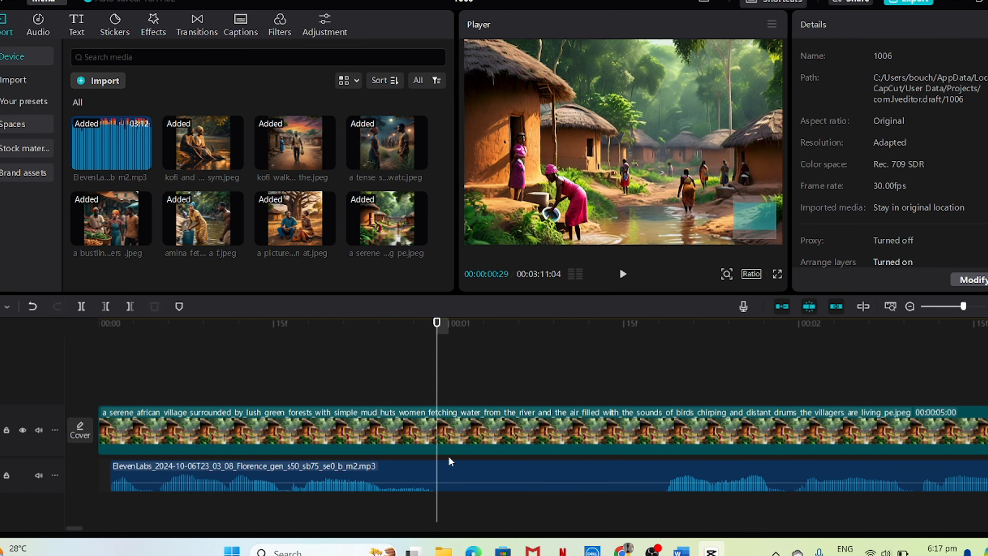
left_click(439, 470)
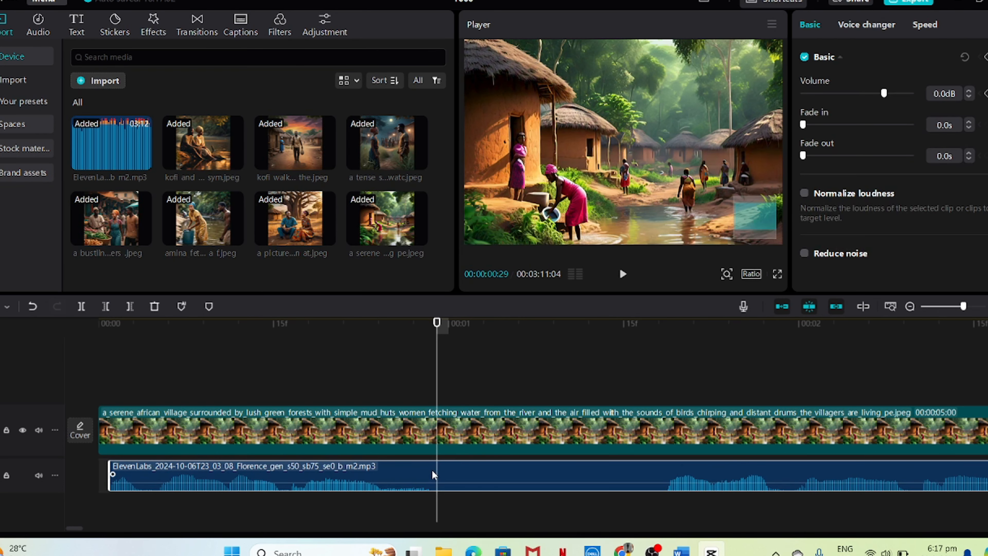
left_click(81, 307)
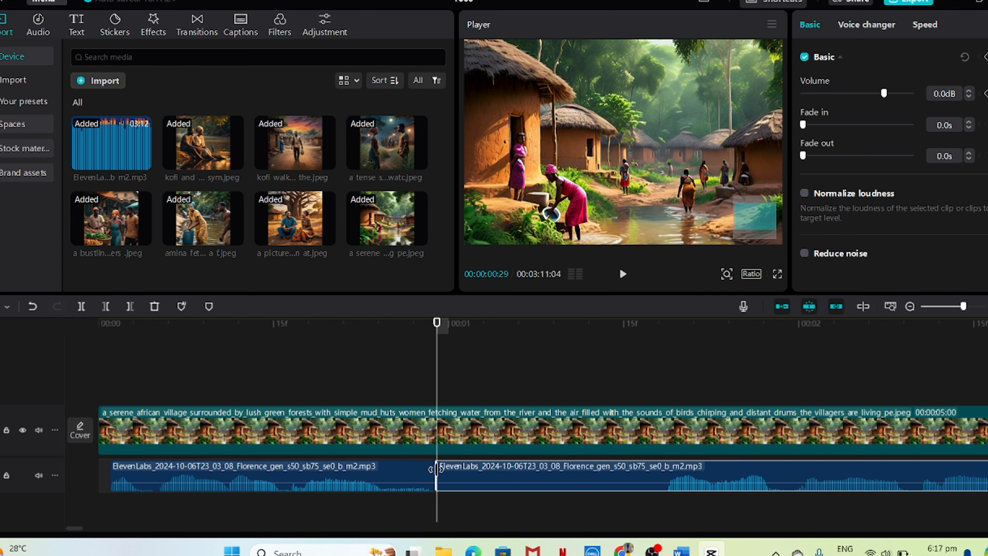
left_click_drag(436, 468, 657, 467)
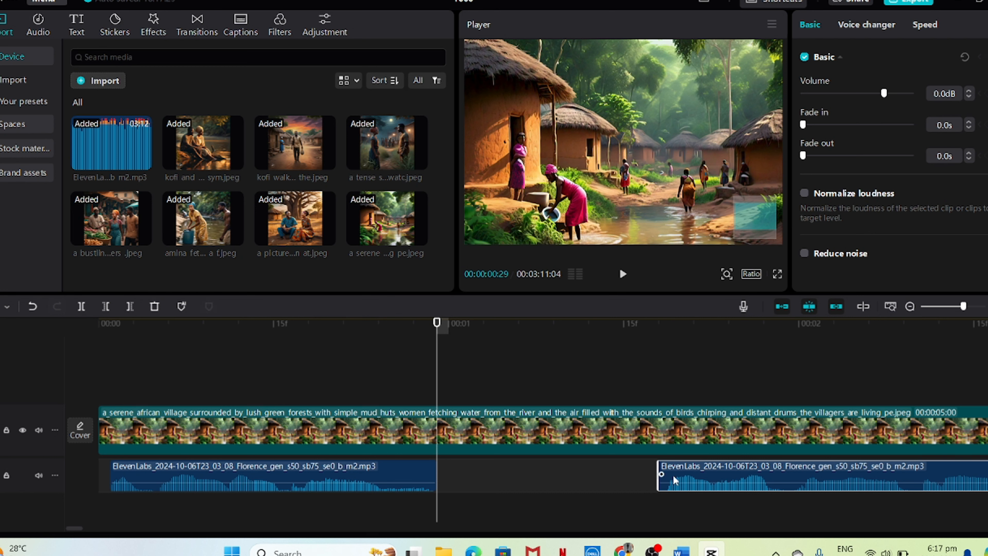
left_click_drag(773, 475, 551, 482)
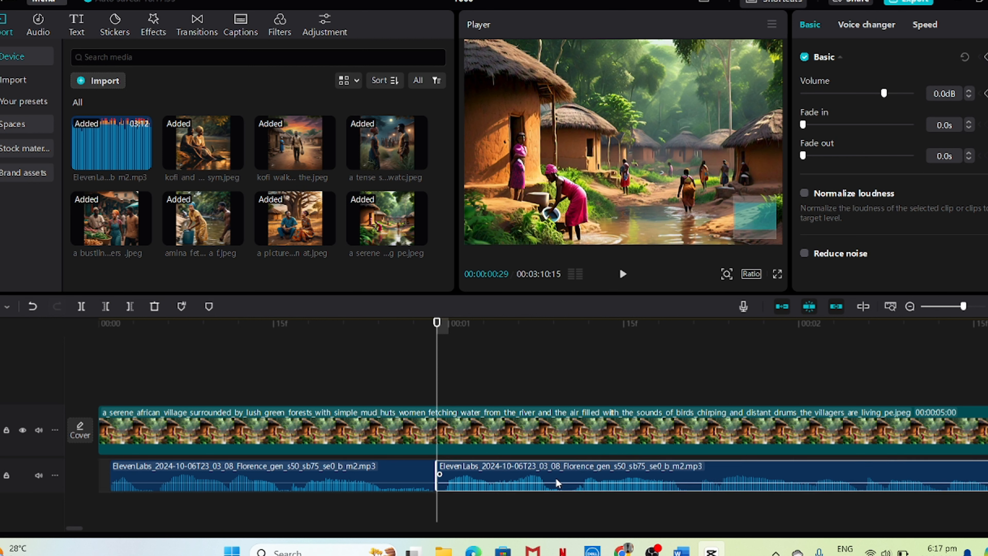
Step: Play the narration from the start to check the pause between the first two phrases
left_click(564, 380)
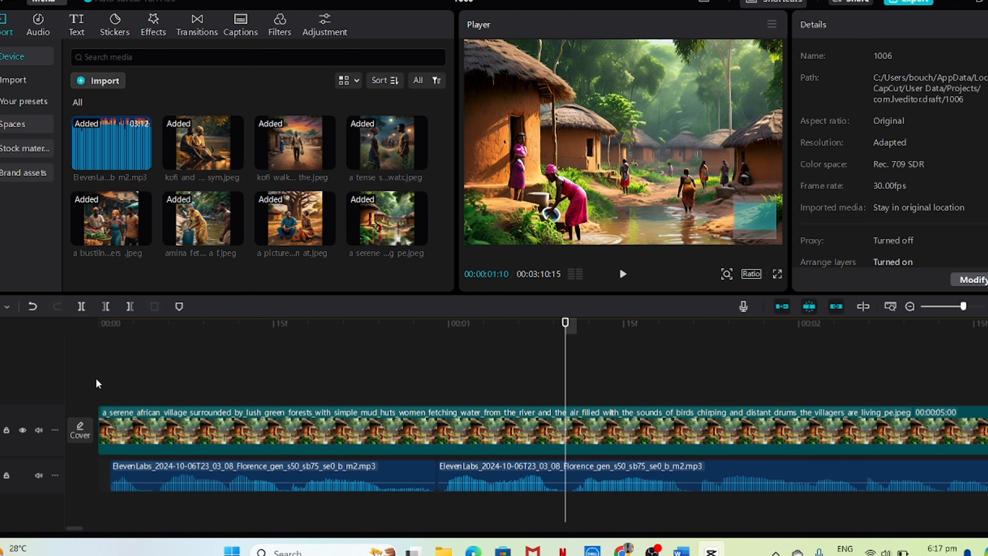
left_click(161, 400)
key("space")
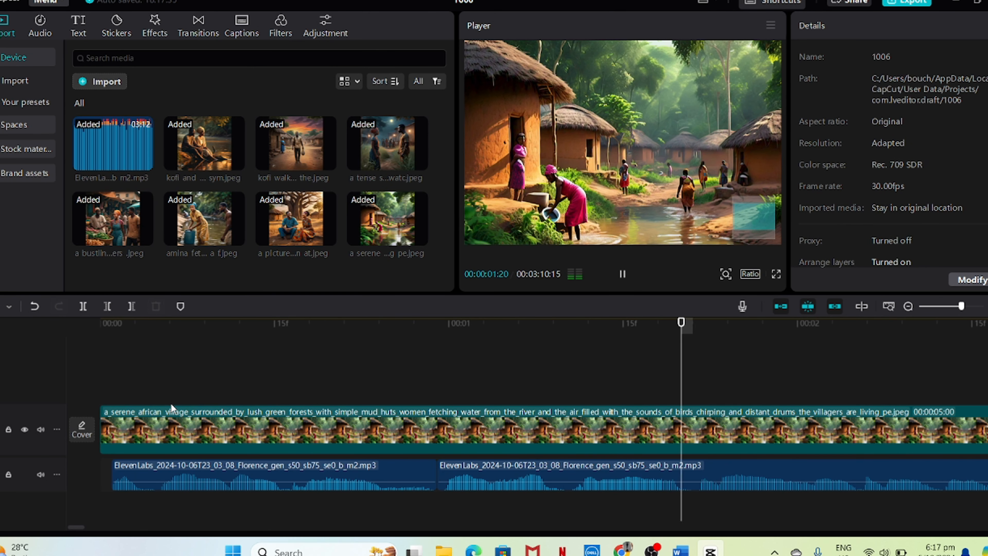
key("space")
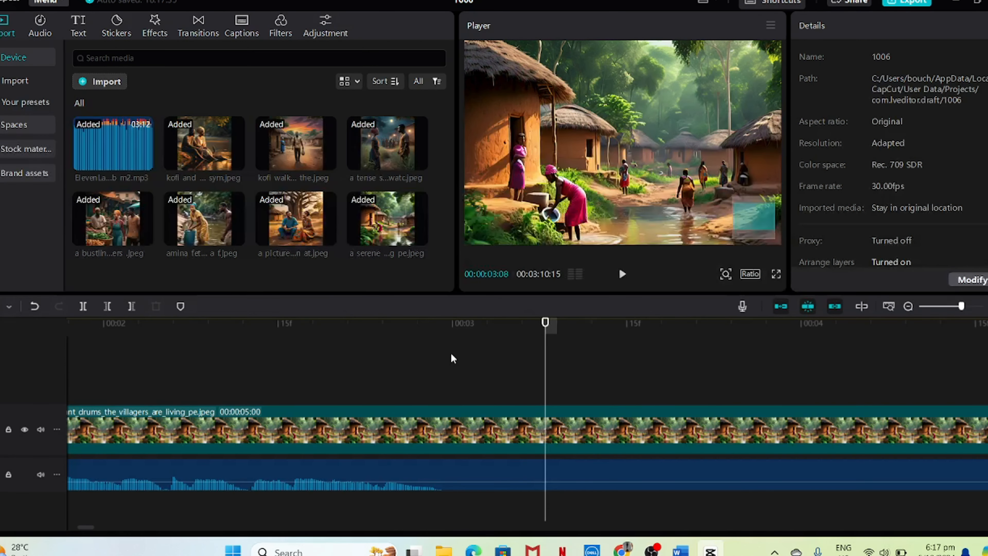
scroll(341, 501, "left", 5)
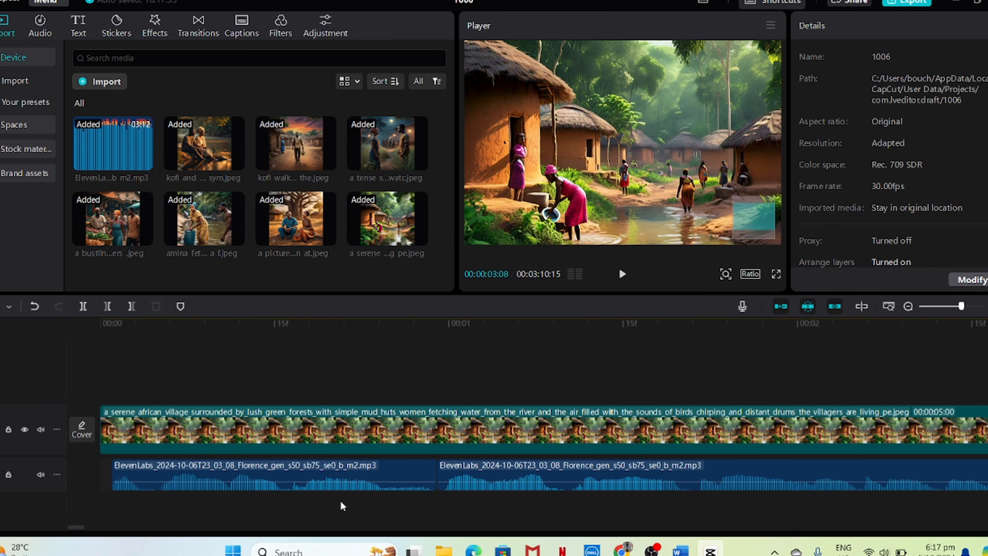
Step: Extend the start of the second narration piece by about two frames of silence and place it directly against the first piece
left_click(451, 468)
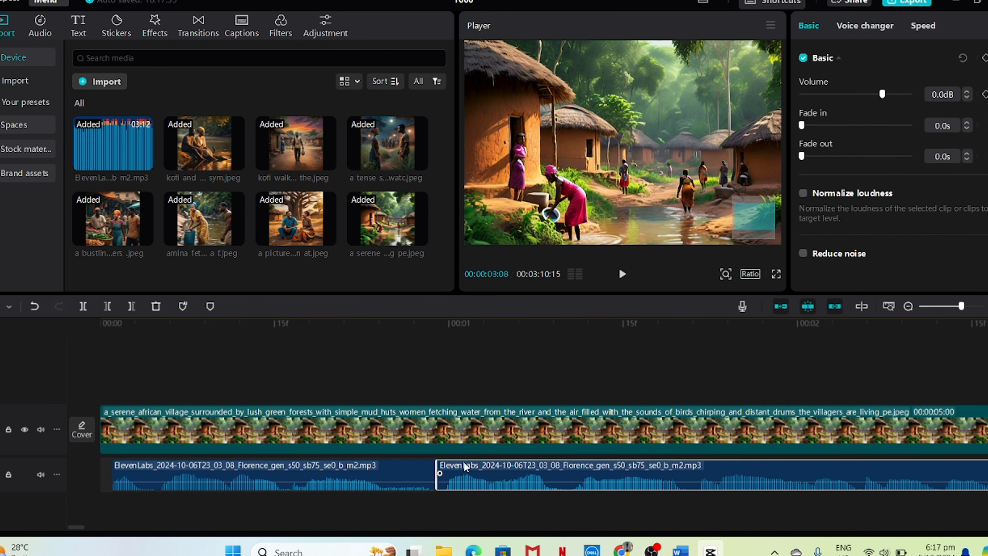
left_click_drag(451, 467, 524, 471)
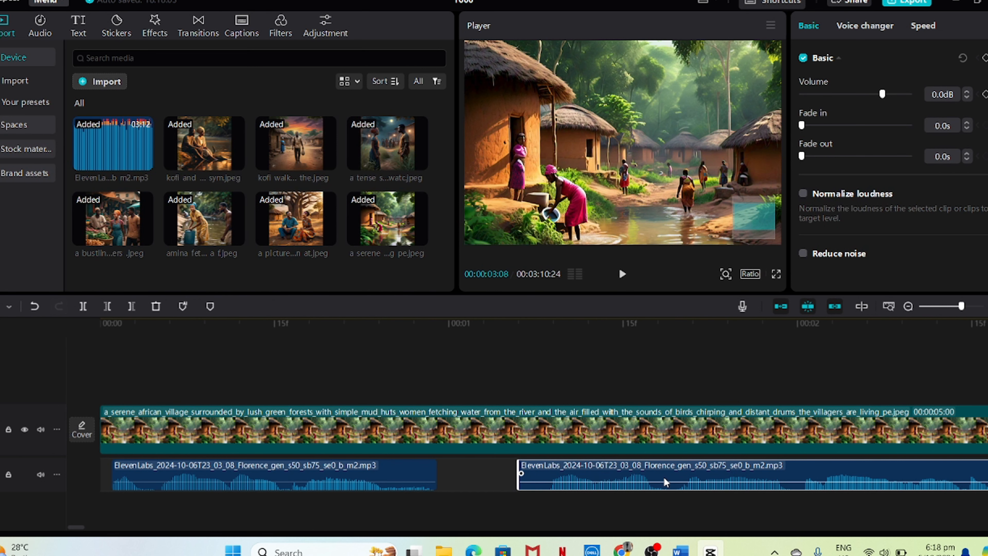
left_click_drag(665, 481, 593, 443)
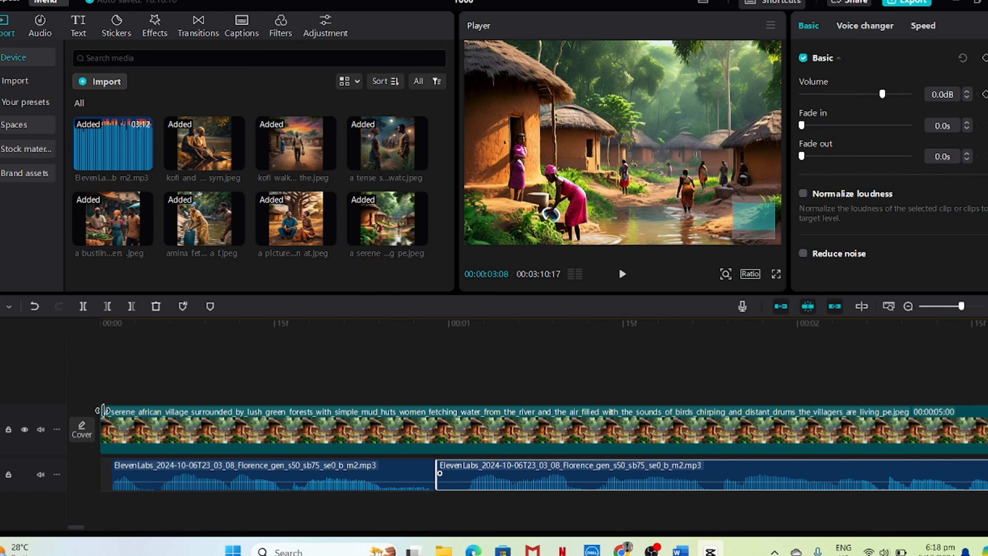
Step: Play the opening village scene from the start to check how the narration phrases are spaced over the image
scroll(600, 443, "right", 10)
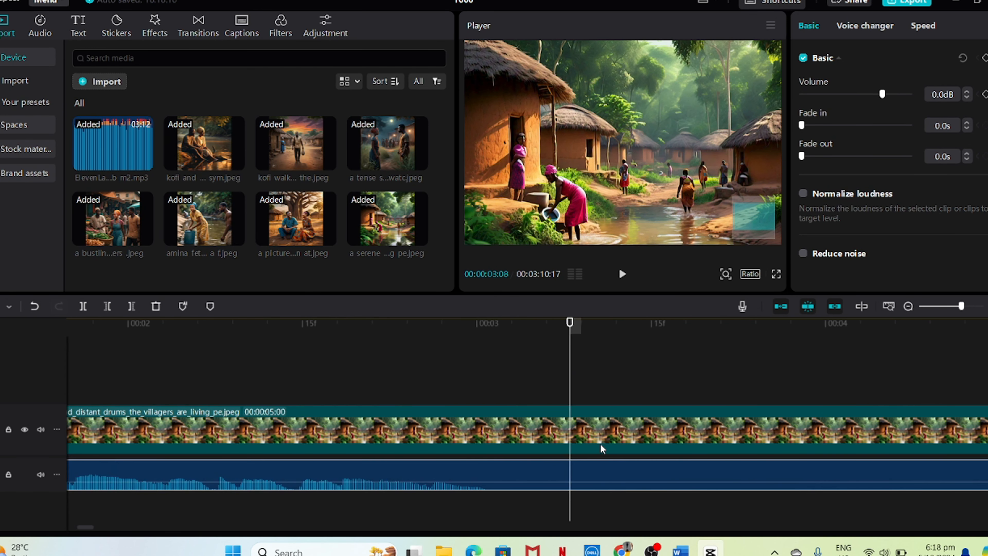
scroll(601, 444, "left", 10)
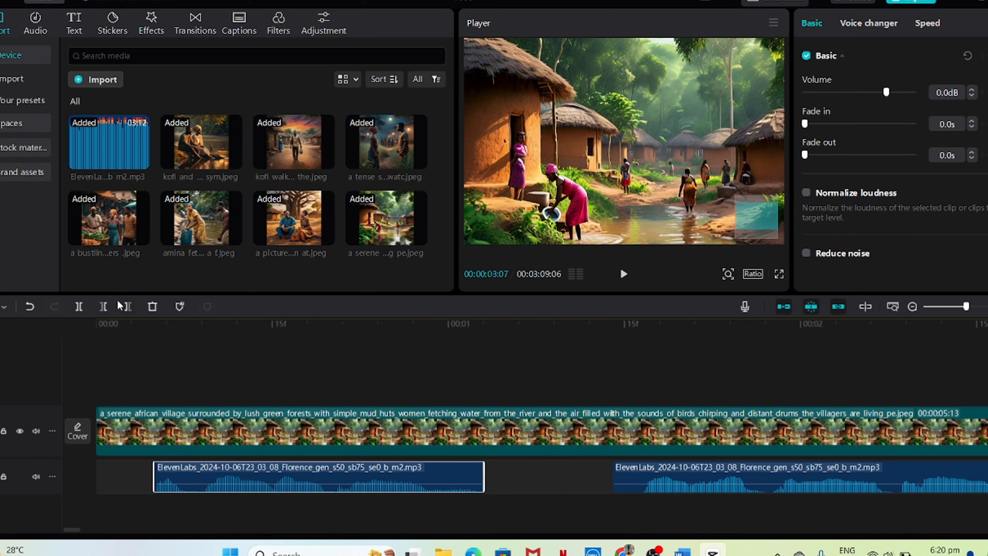
left_click(99, 389)
key("space")
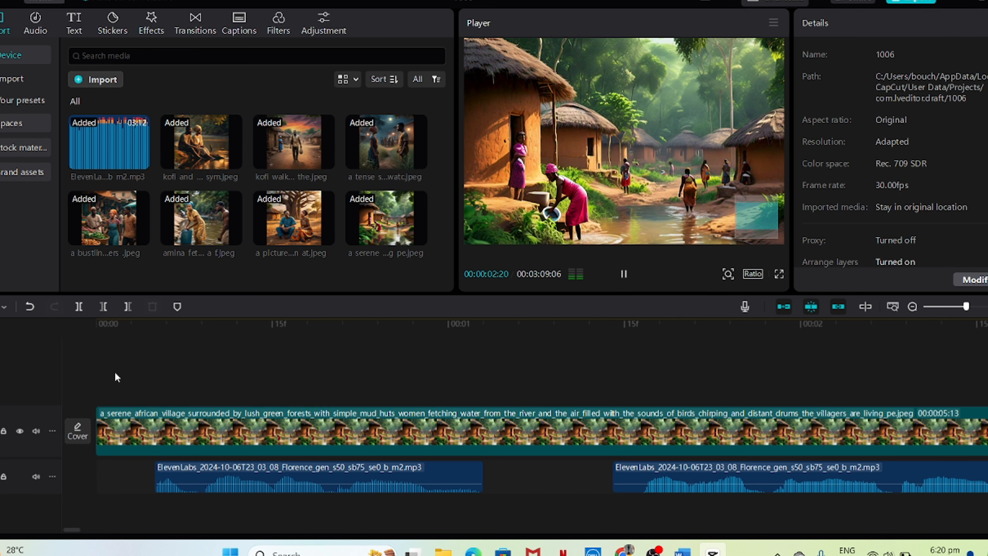
key("space")
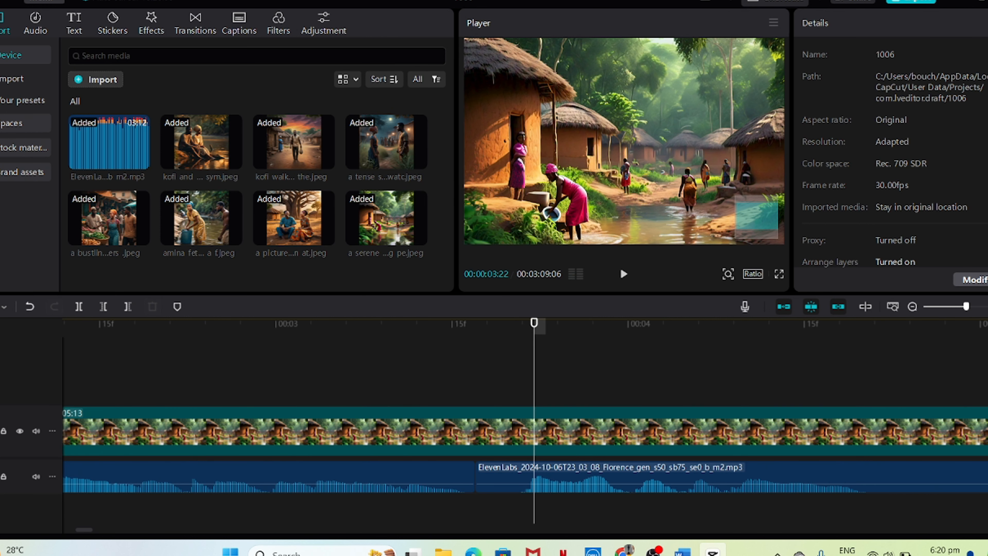
Step: Play the timeline from just before the marketplace image to check its narration against the picture
scroll(256, 401, "left", 3)
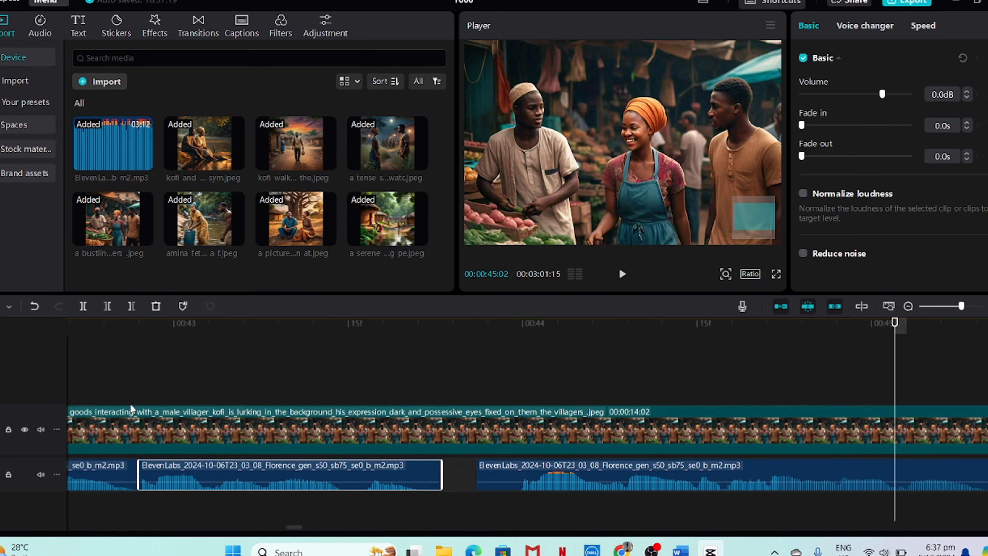
scroll(130, 404, "left", 10)
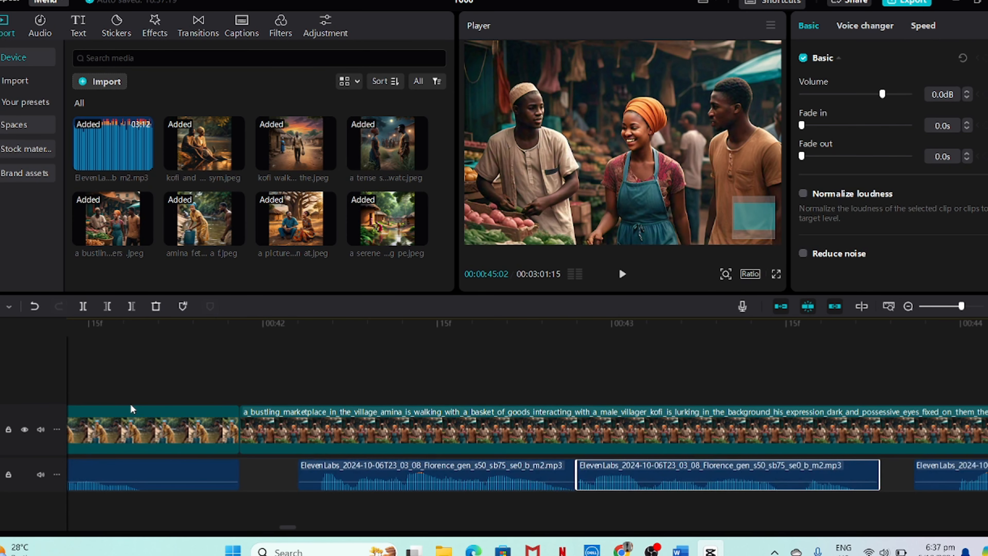
left_click(175, 365)
key("space")
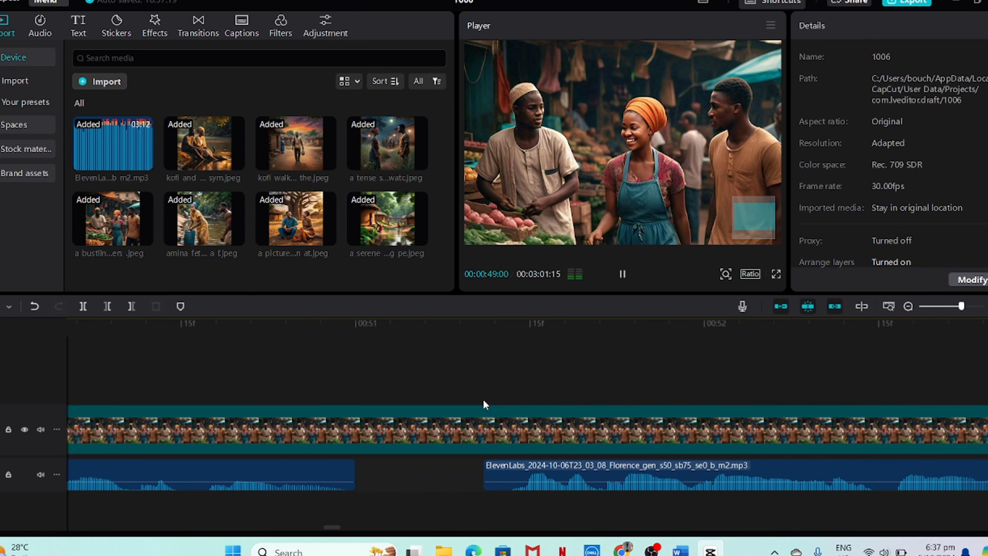
Step: Move the narration piece that follows the pause near 00:51 about six frames earlier, and play the marketplace scene to check the spacing
key("space")
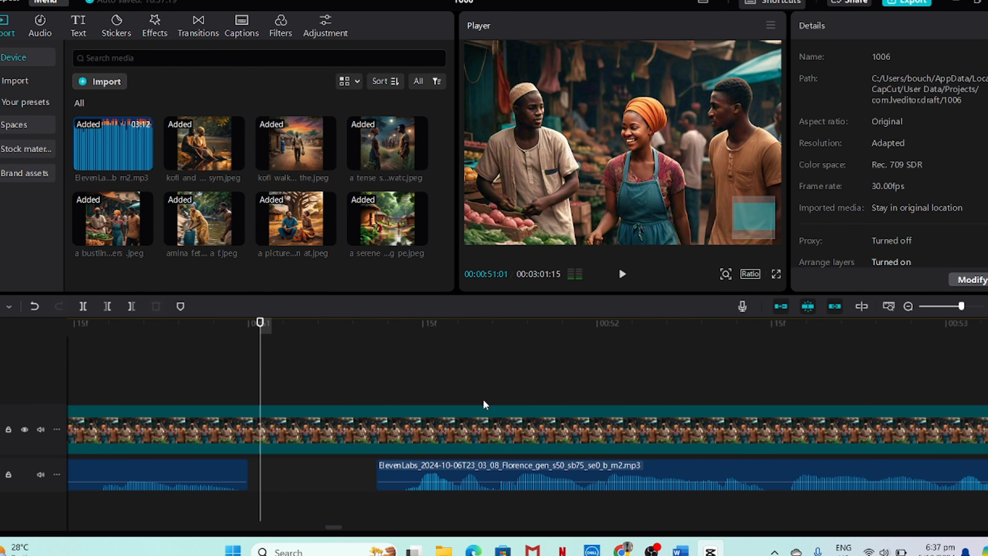
left_click_drag(519, 464, 452, 465)
left_click(95, 362)
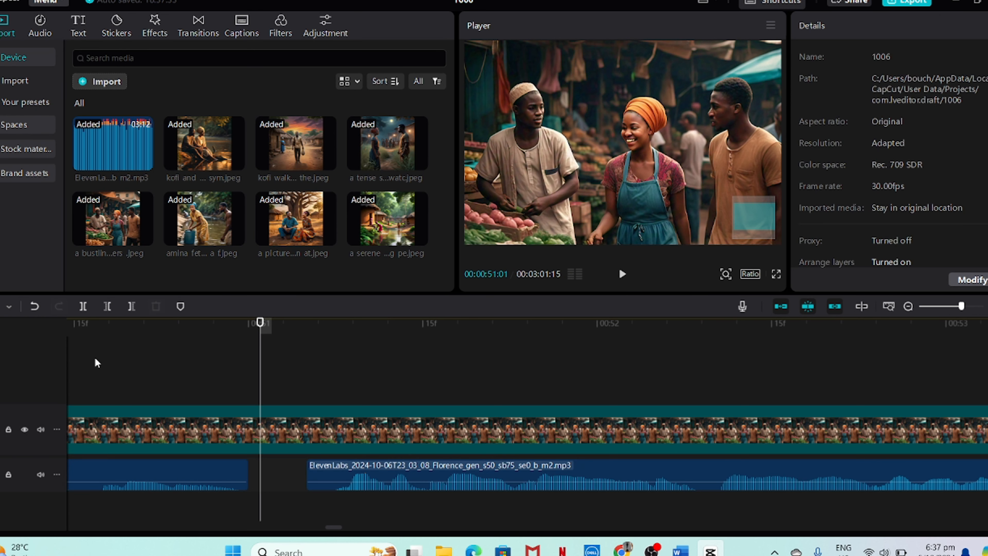
key("space")
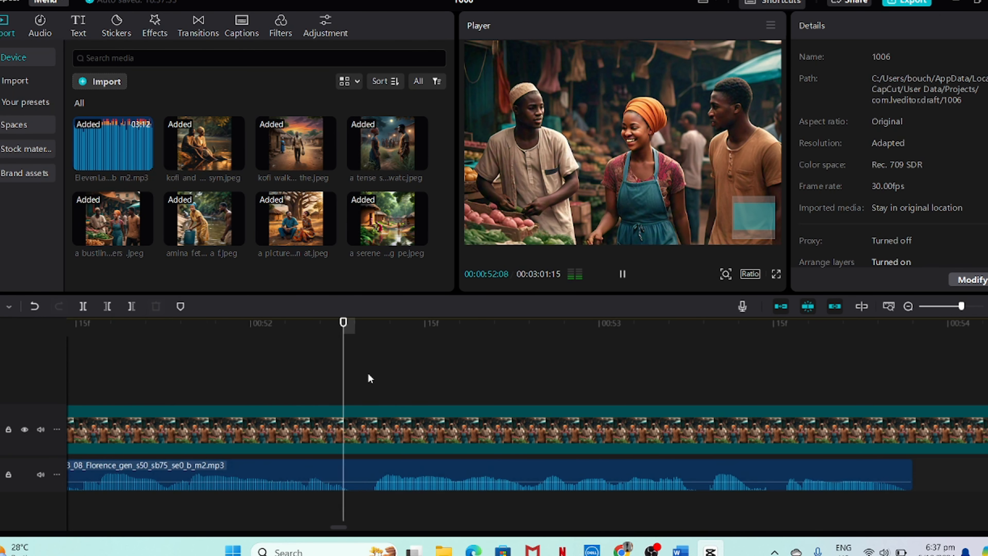
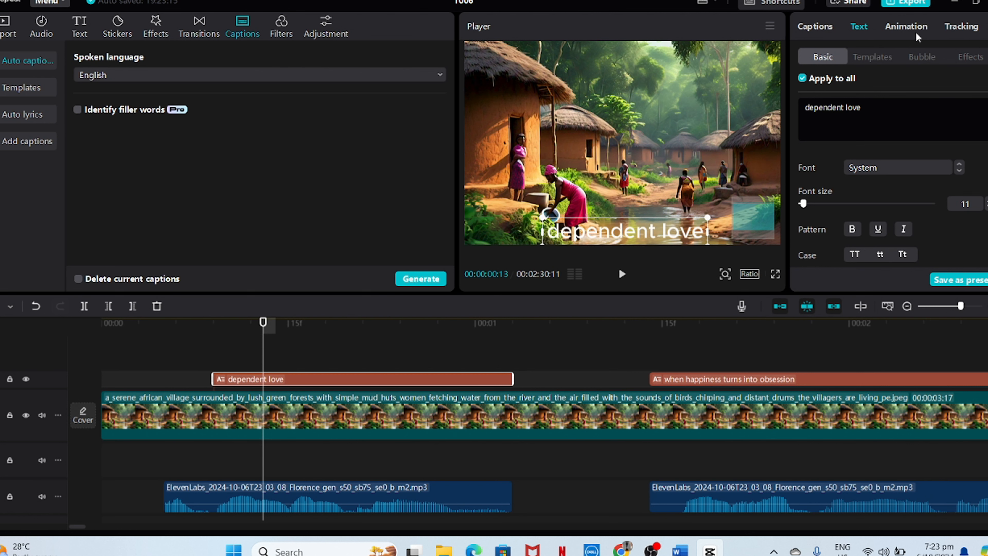
Step: Apply the bold white uppercase QUICK caption template to all the captions
left_click(883, 169)
left_click(893, 61)
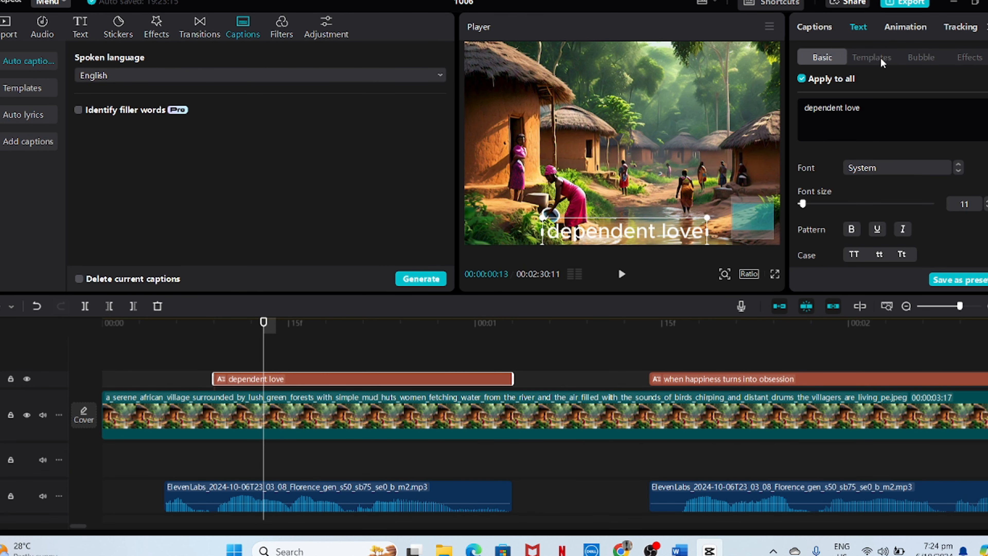
left_click(882, 59)
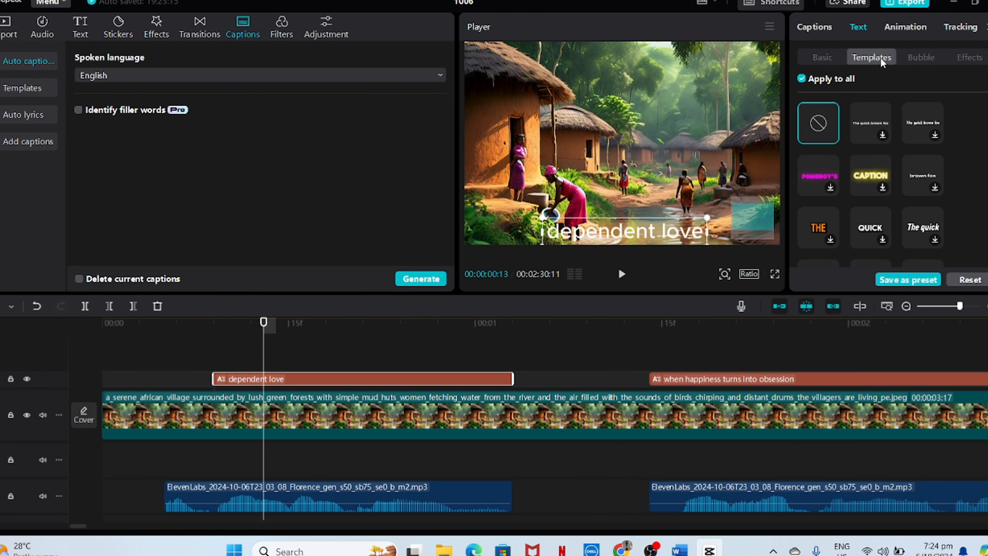
scroll(903, 214, "down", 3)
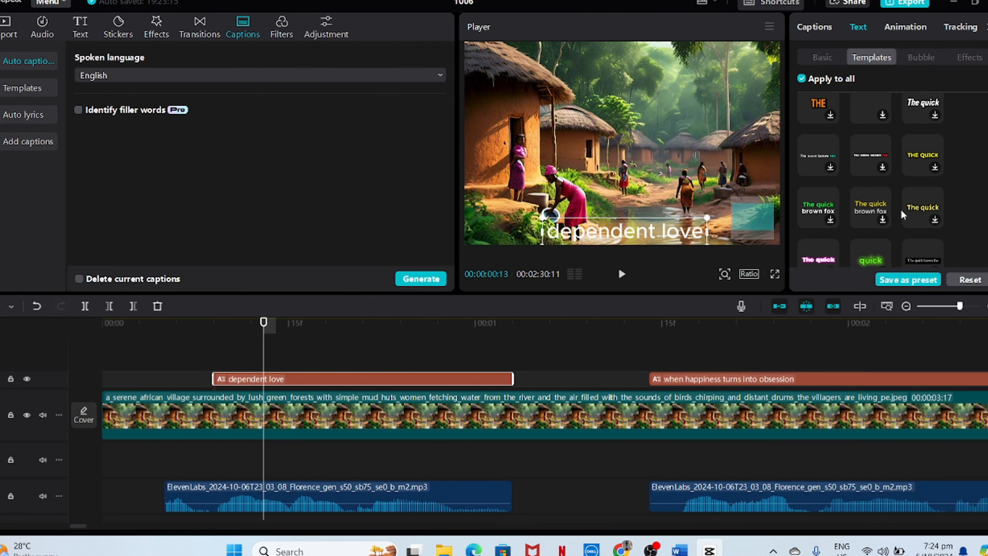
scroll(903, 214, "up", 1)
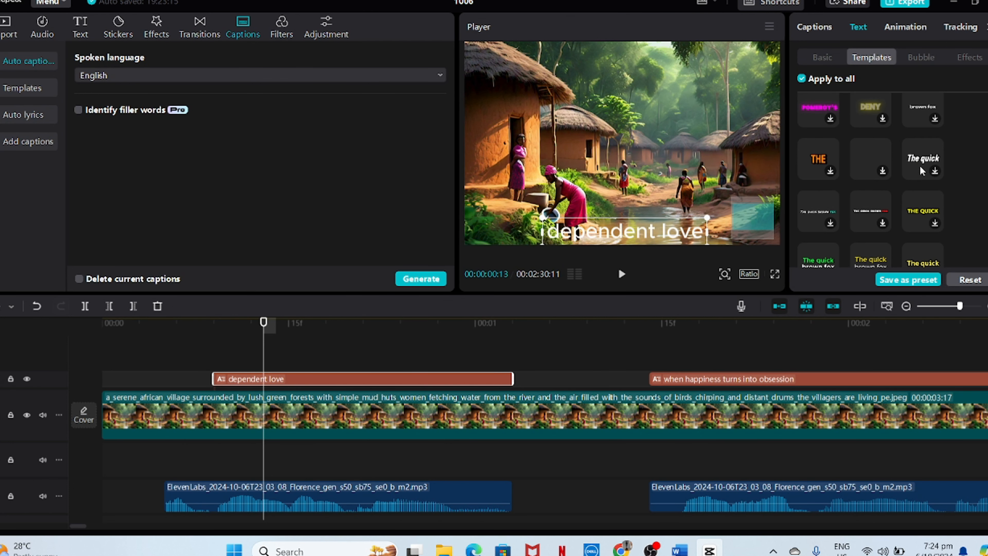
scroll(850, 204, "down", 1)
scroll(849, 207, "up", 1)
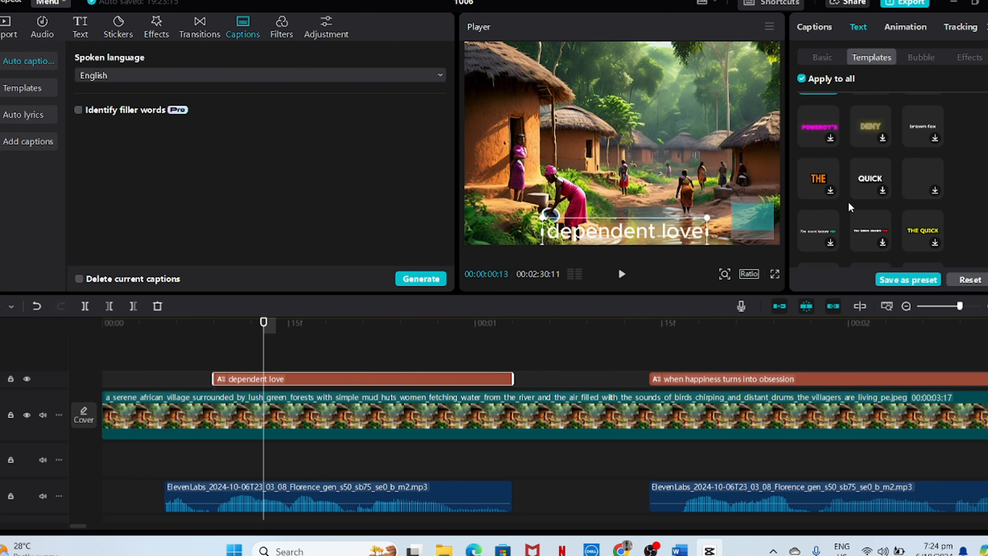
left_click(881, 196)
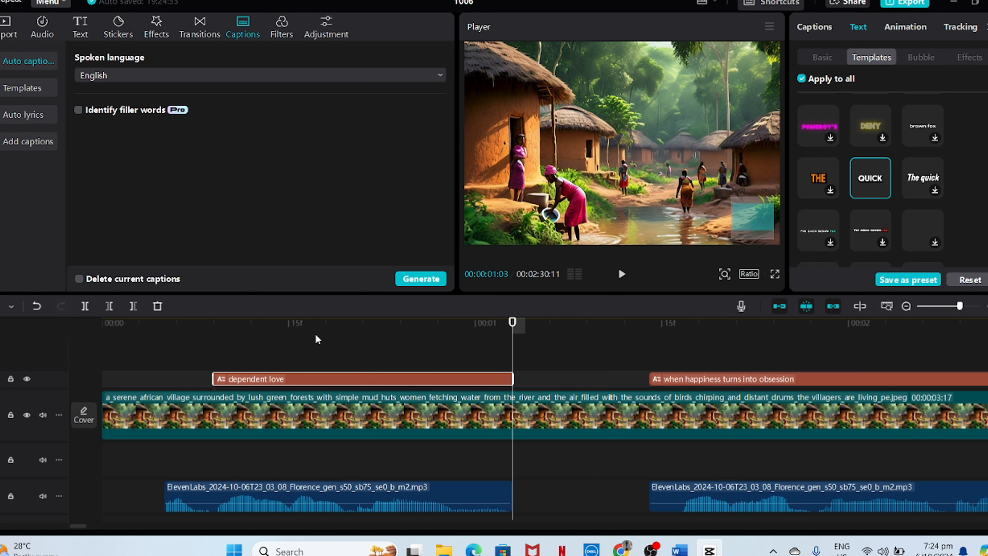
Step: Play the video from the start to check the new caption style over the images
left_click(125, 358)
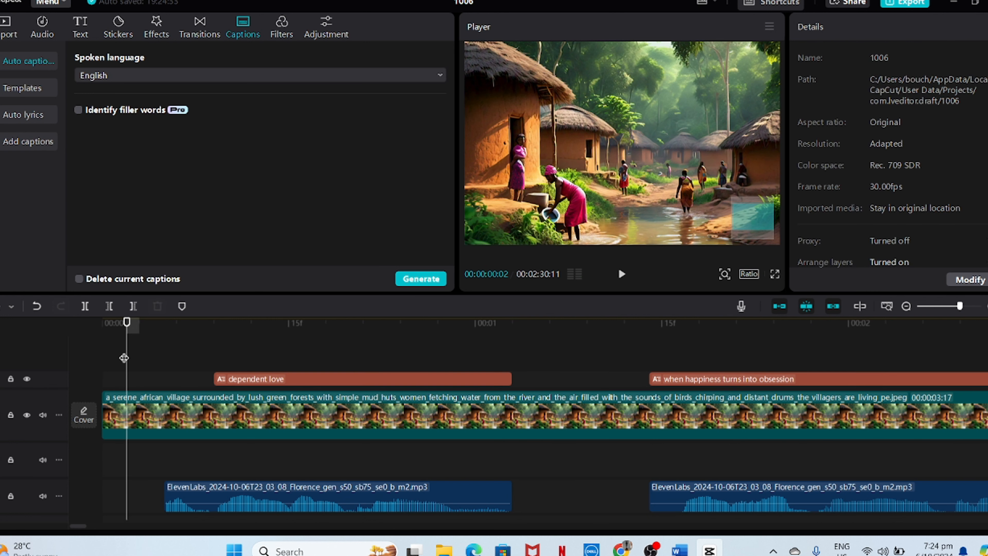
left_click_drag(124, 358, 88, 342)
key("space")
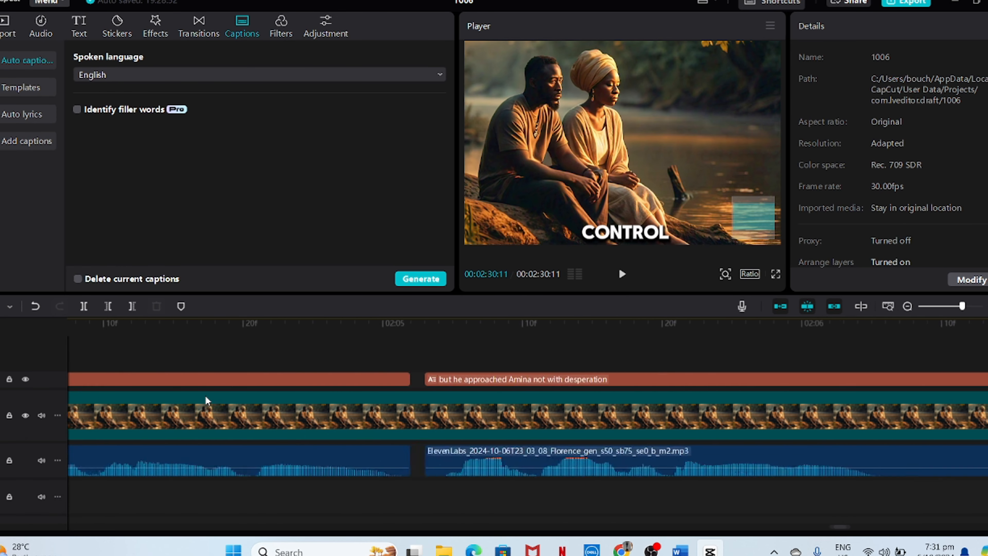
Step: Examine the entrance animations available for the image clip of the couple beneath the baobab tree, near 00:07
scroll(205, 396, "left", 15)
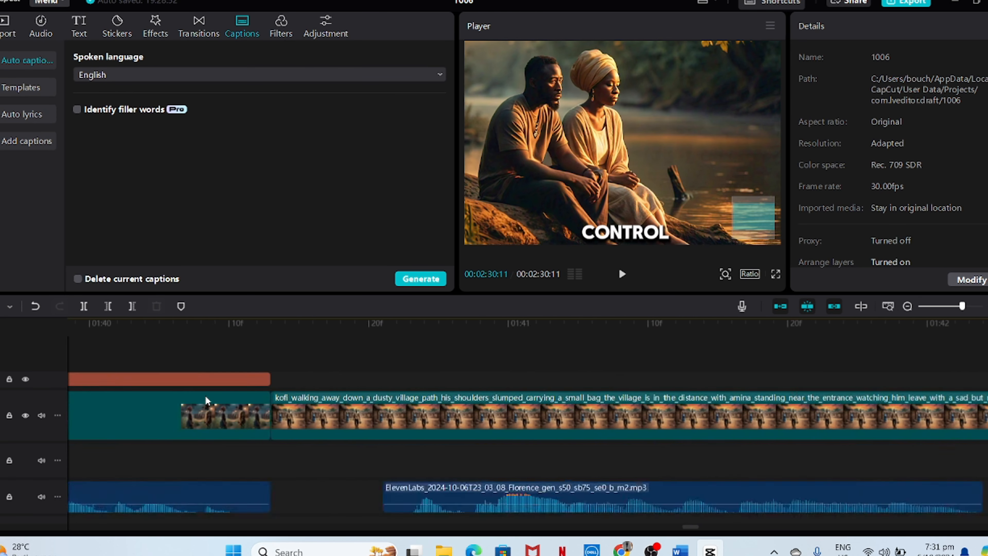
scroll(205, 395, "left", 15)
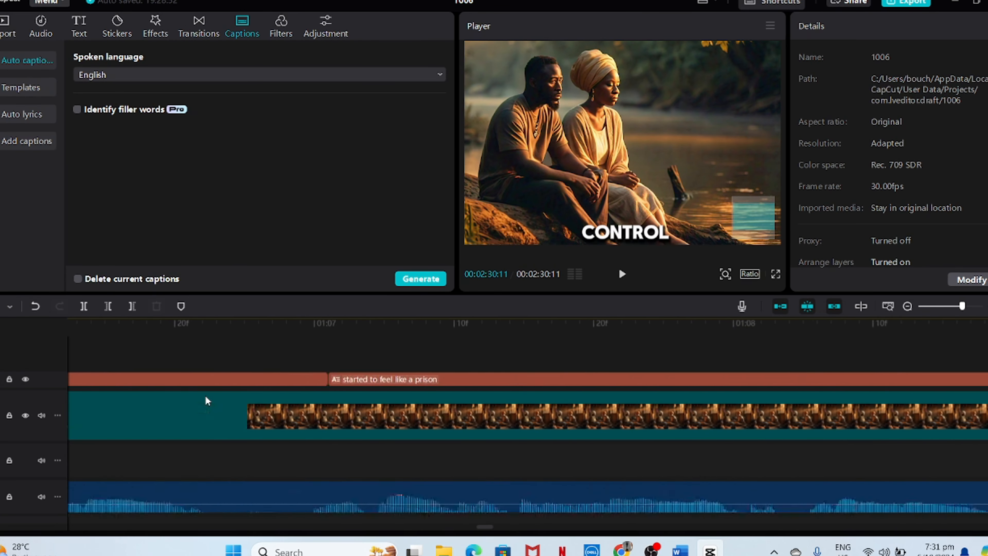
scroll(205, 396, "left", 15)
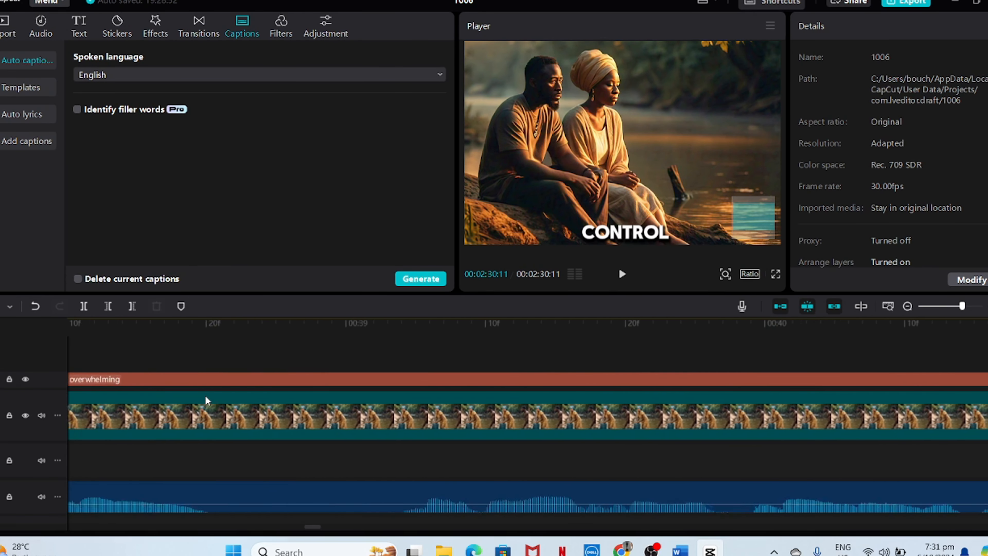
scroll(206, 395, "left", 15)
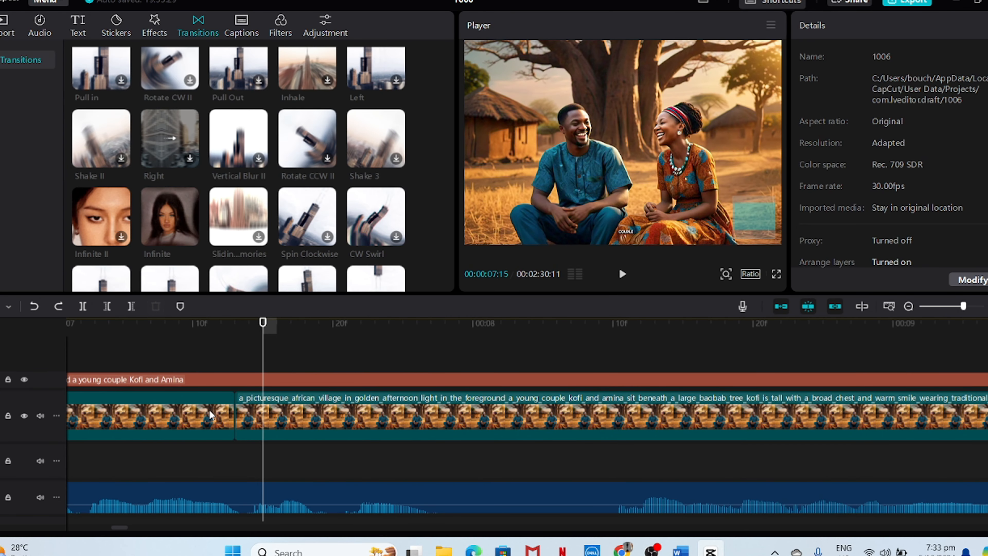
left_click(210, 414)
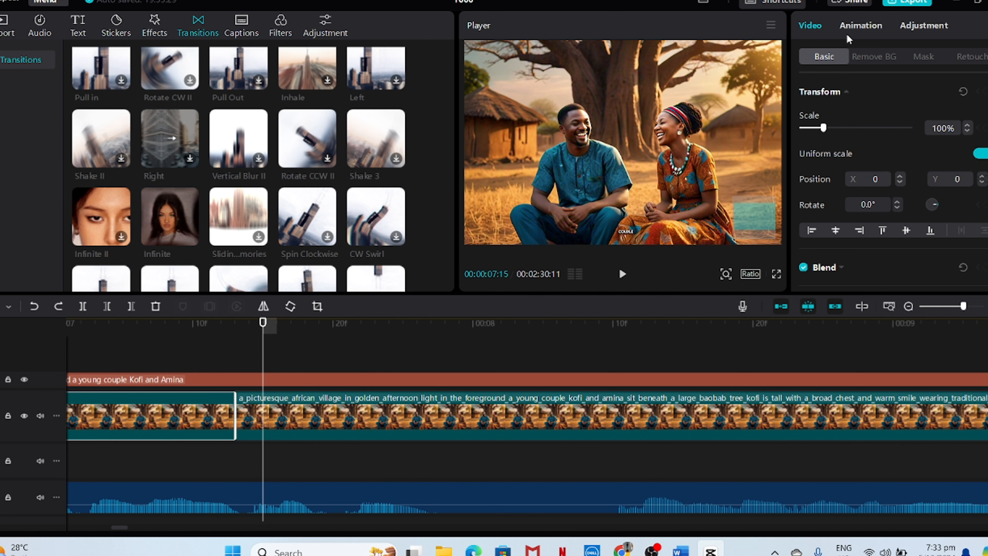
left_click(871, 27)
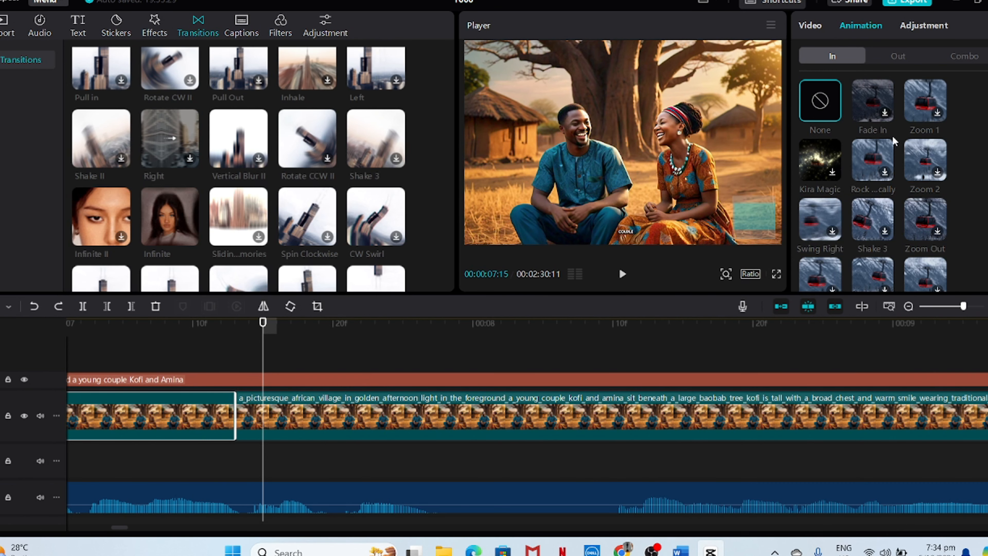
scroll(881, 198, "down", 2)
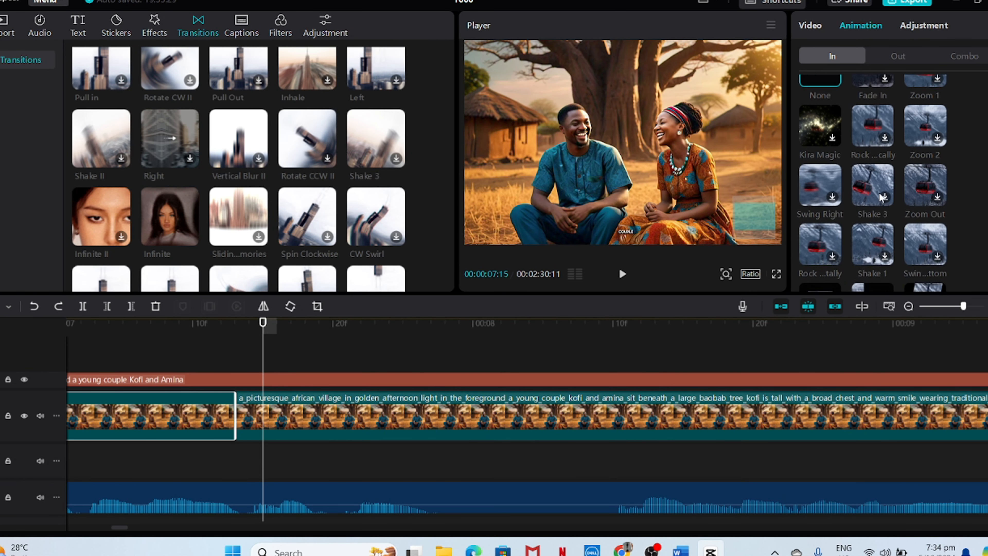
scroll(881, 197, "down", 4)
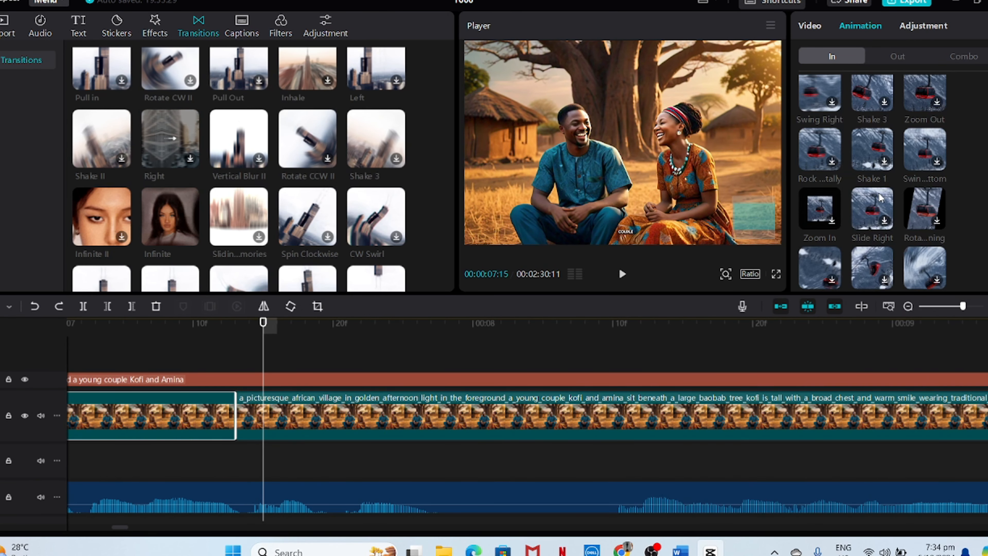
scroll(881, 199, "down", 2)
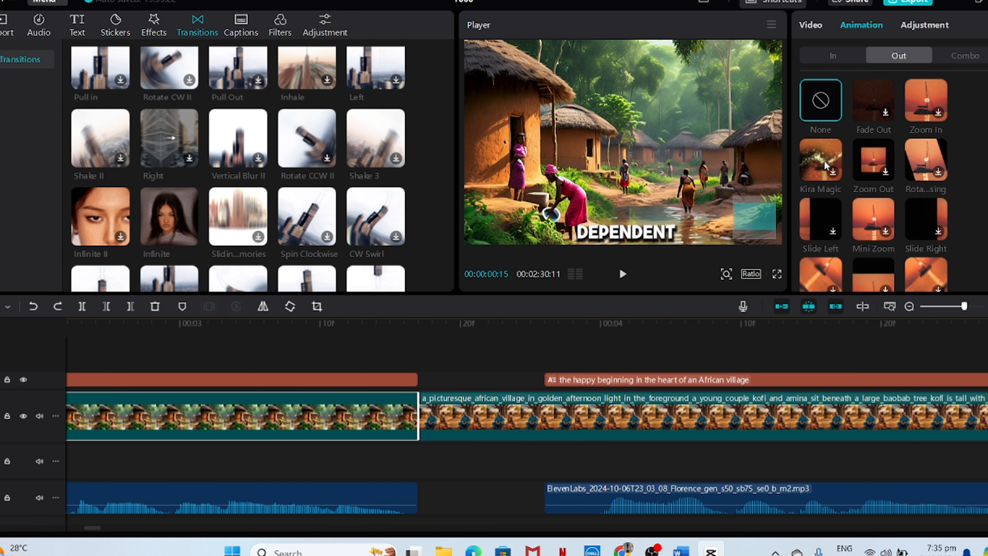
Step: Apply the Slide Left exit animation to the opening village clip and play the change to the following image
scroll(824, 161, "down", 3)
left_click(832, 130)
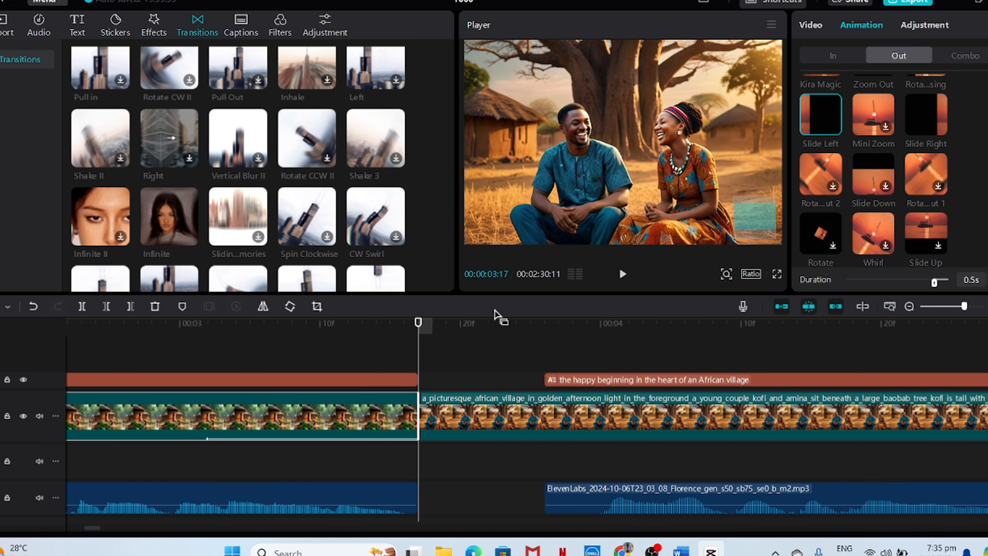
scroll(292, 380, "left", 5)
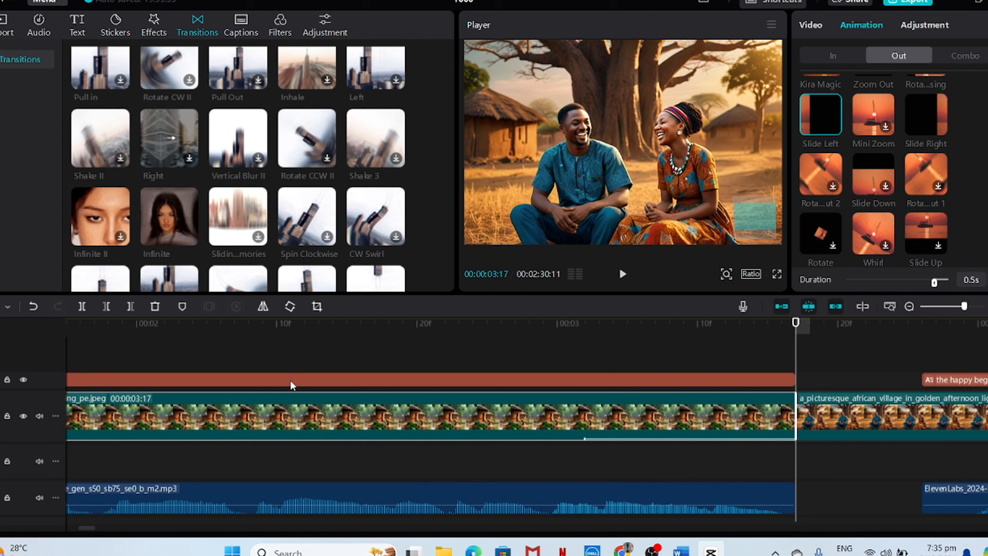
left_click(298, 354)
key("space")
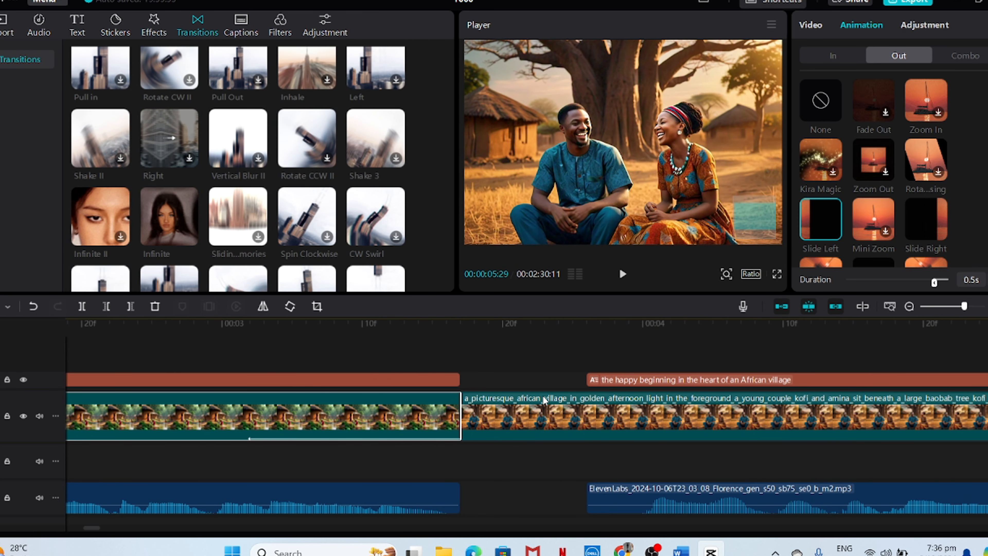
Step: Apply the Slide Left entrance animation to the first clip of the couple beneath the baobab tree
left_click(545, 399)
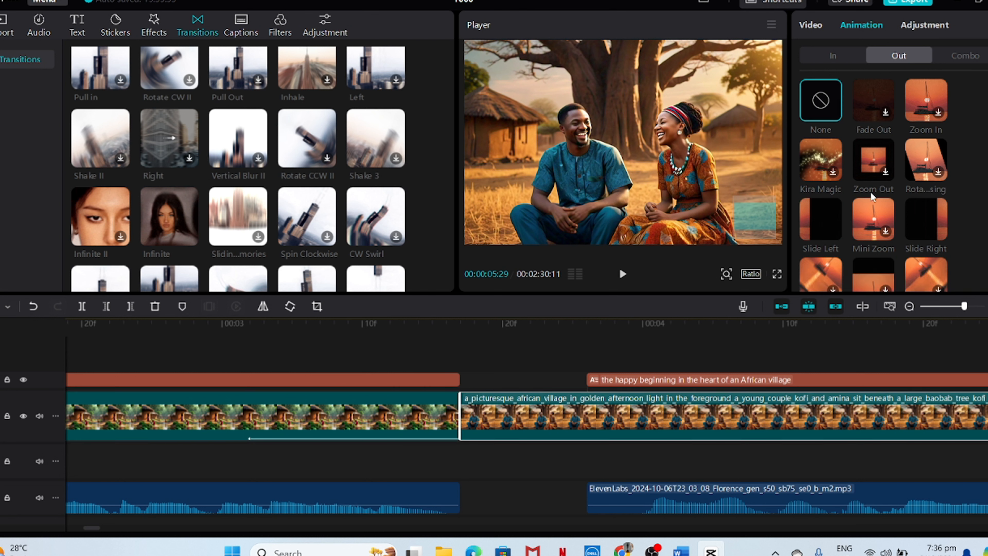
left_click(833, 55)
left_click(929, 155)
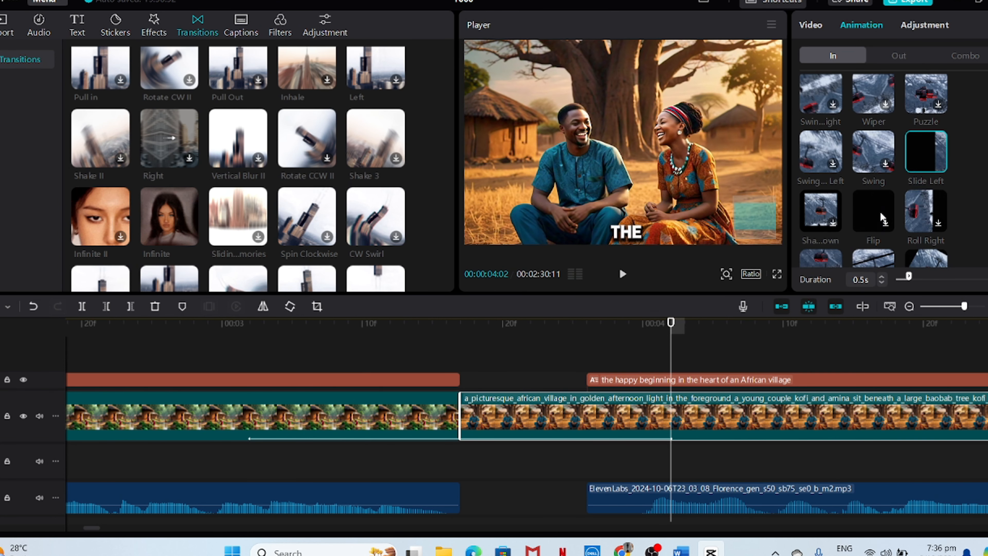
scroll(791, 366, "right", 10)
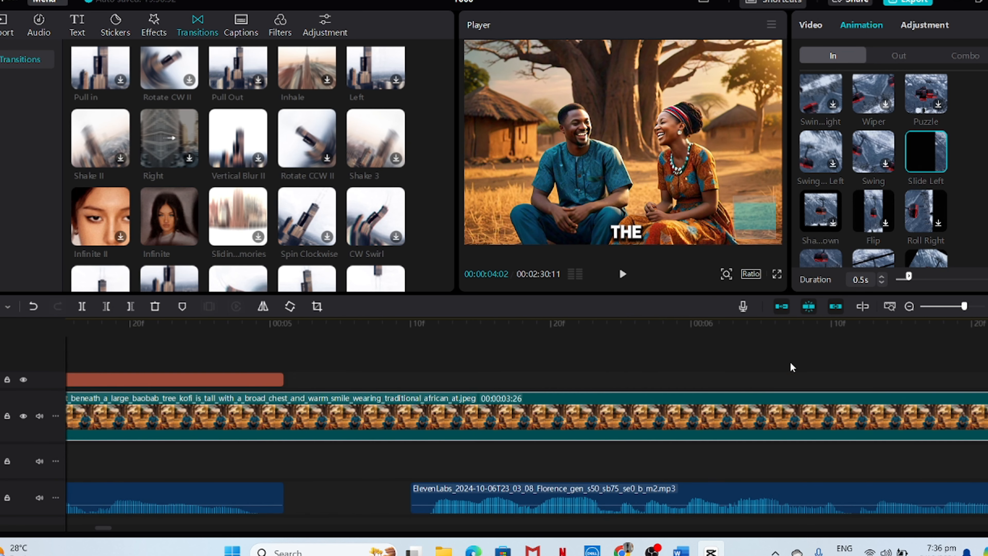
left_click(720, 394)
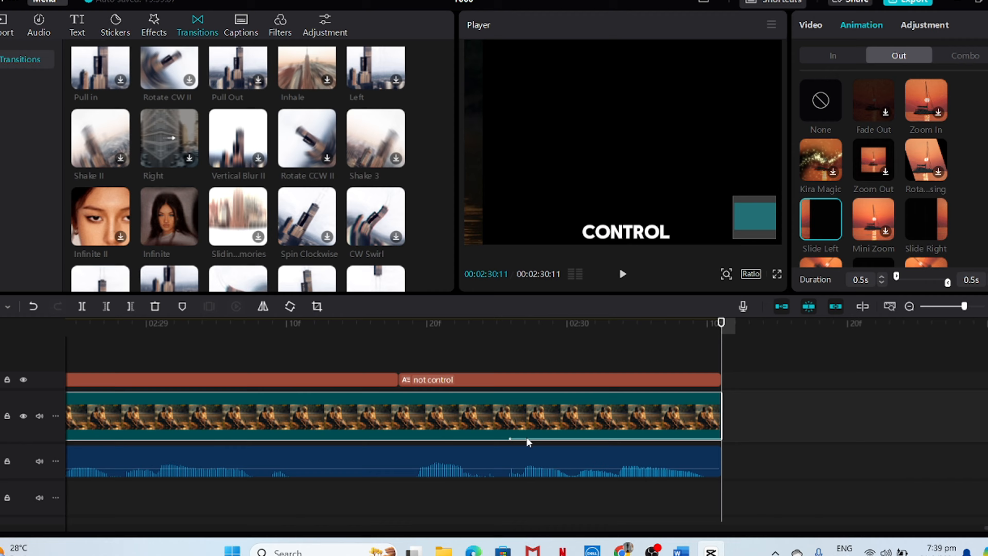
Step: Add the By the Fireplace video effect from the Spark category at the start of the timeline
scroll(525, 435, "left", 15)
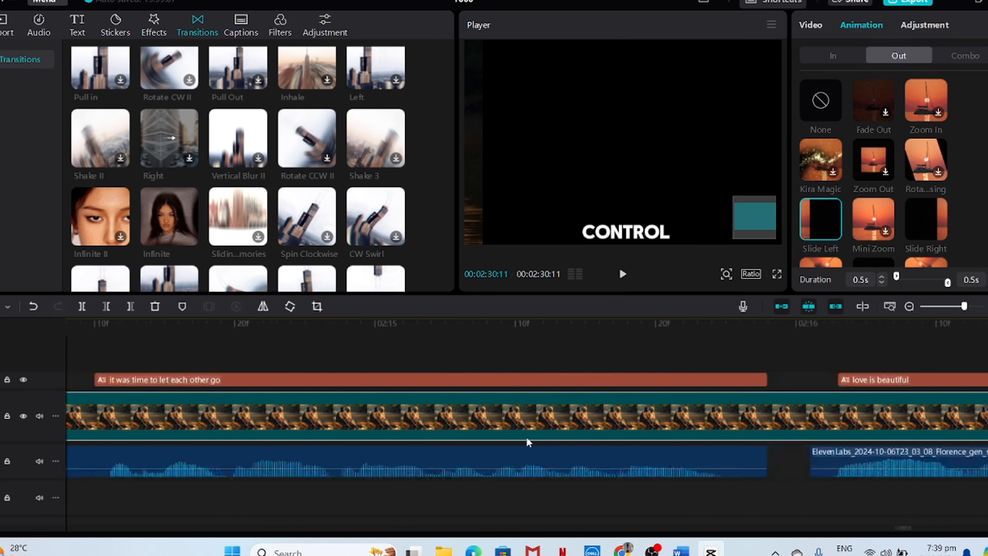
scroll(525, 435, "left", 20)
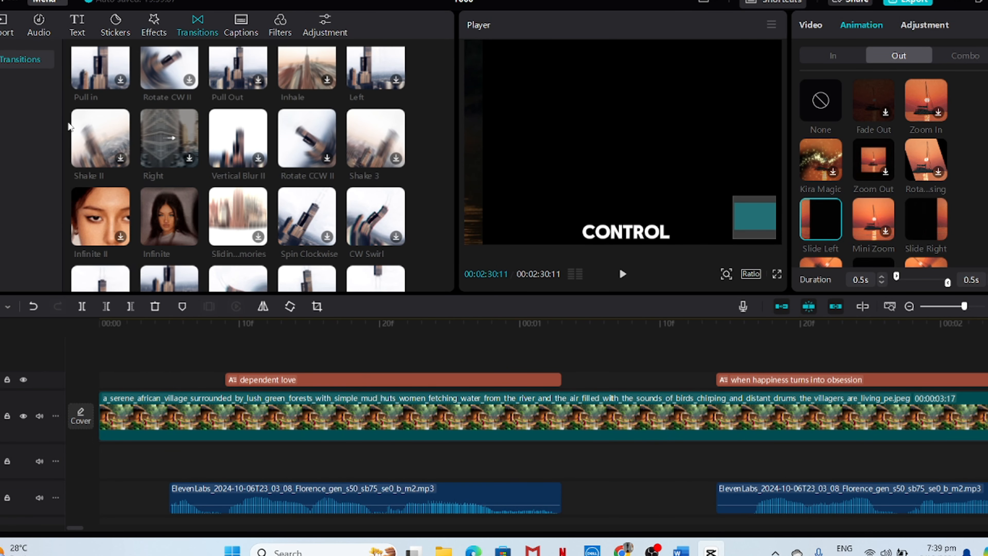
left_click(154, 24)
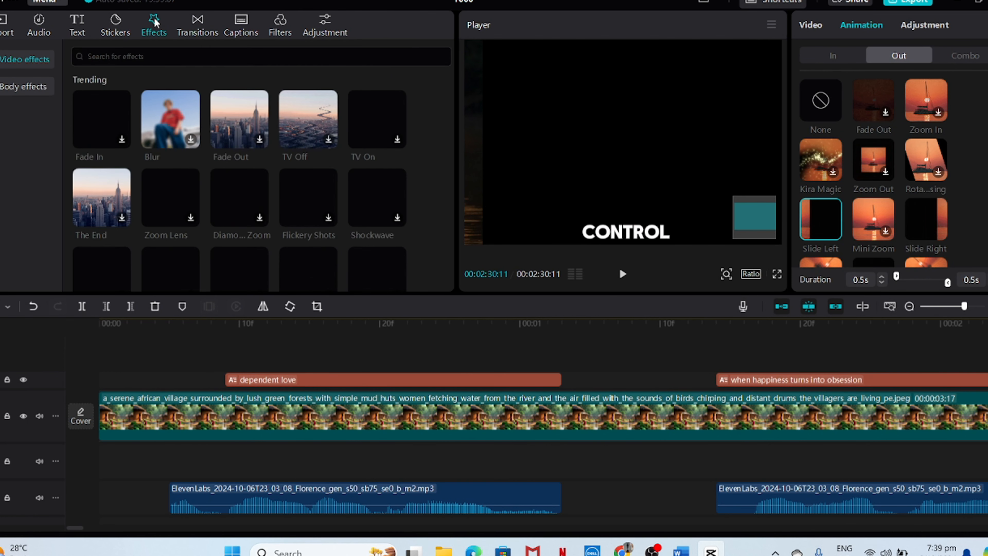
left_click(111, 457)
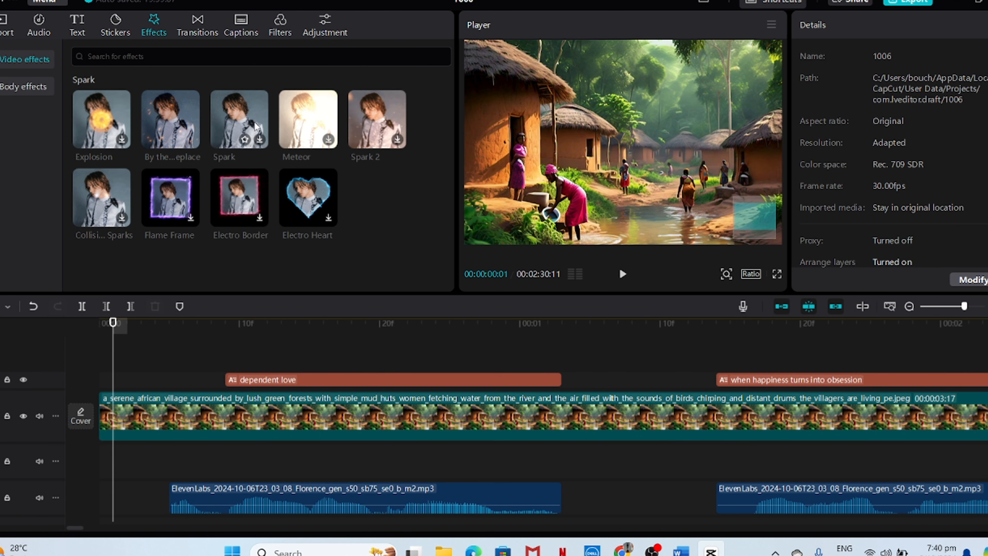
left_click(190, 139)
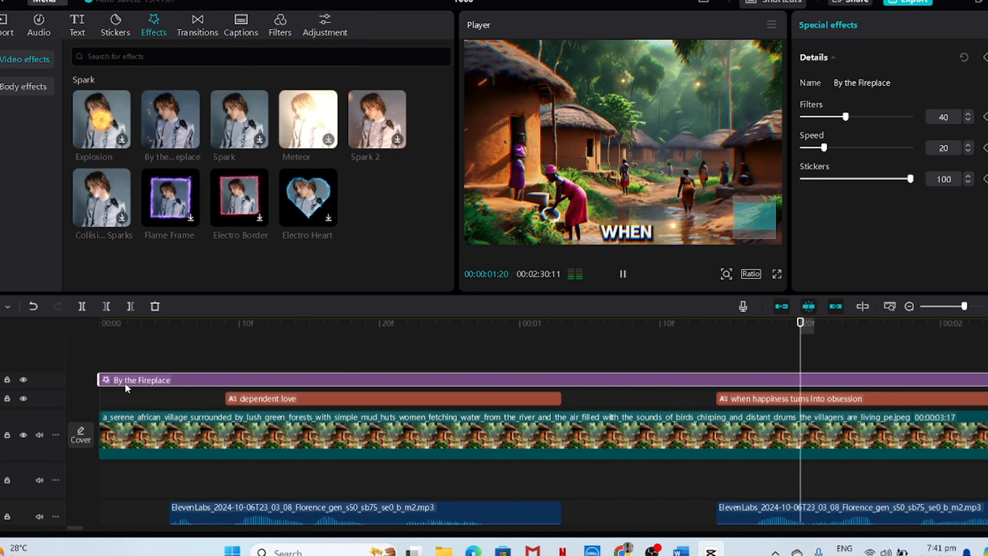
Step: Extend the By the Fireplace effect past the opening village clip so it covers the following couple images
key("space")
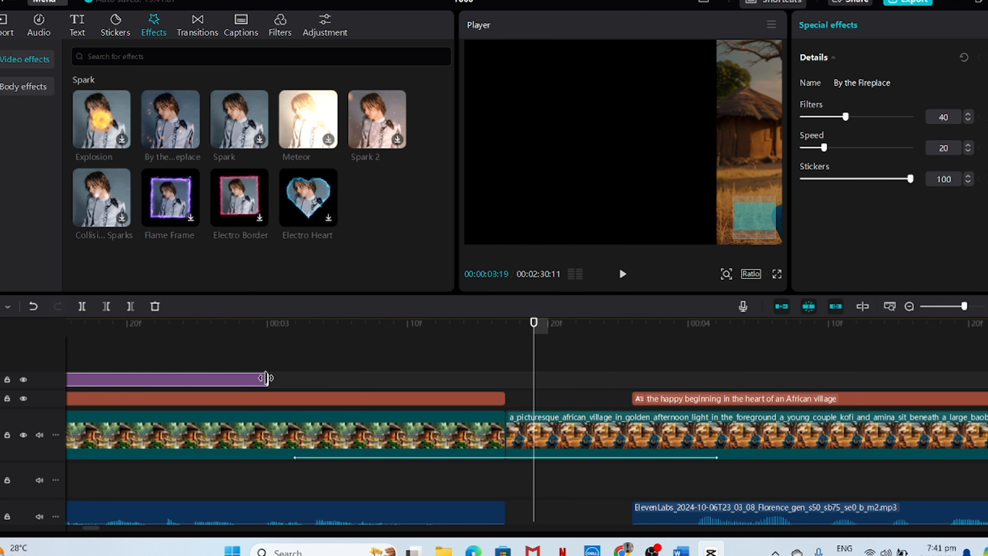
left_click_drag(266, 378, 585, 401)
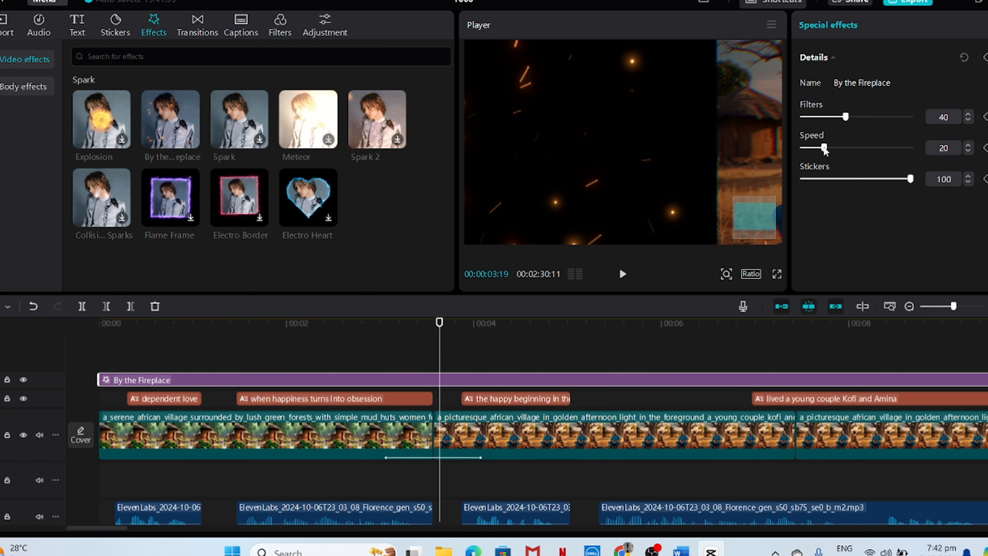
Step: Set the By the Fireplace effect's speed to 81 and preview it from the start of the timeline
left_click_drag(825, 150, 891, 156)
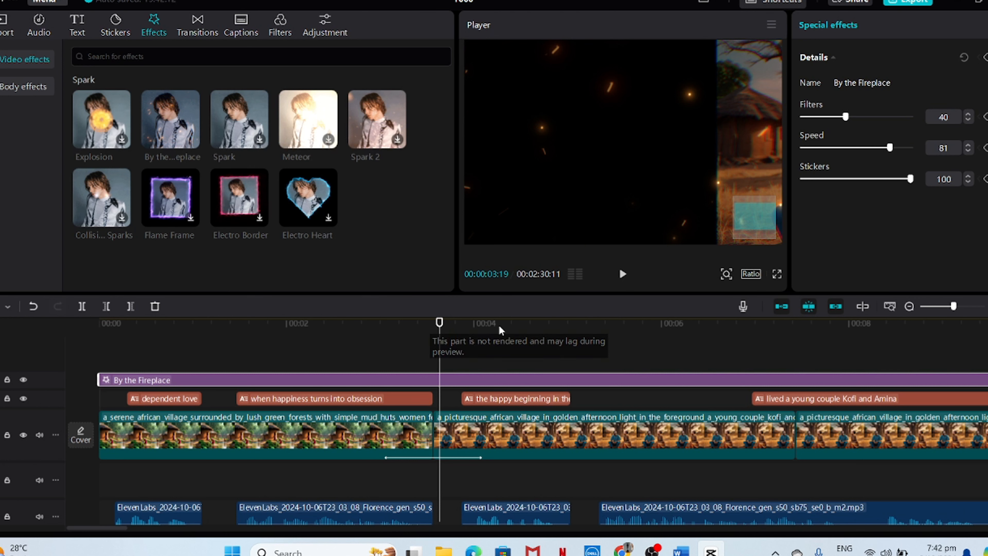
left_click(103, 368)
left_click(100, 368)
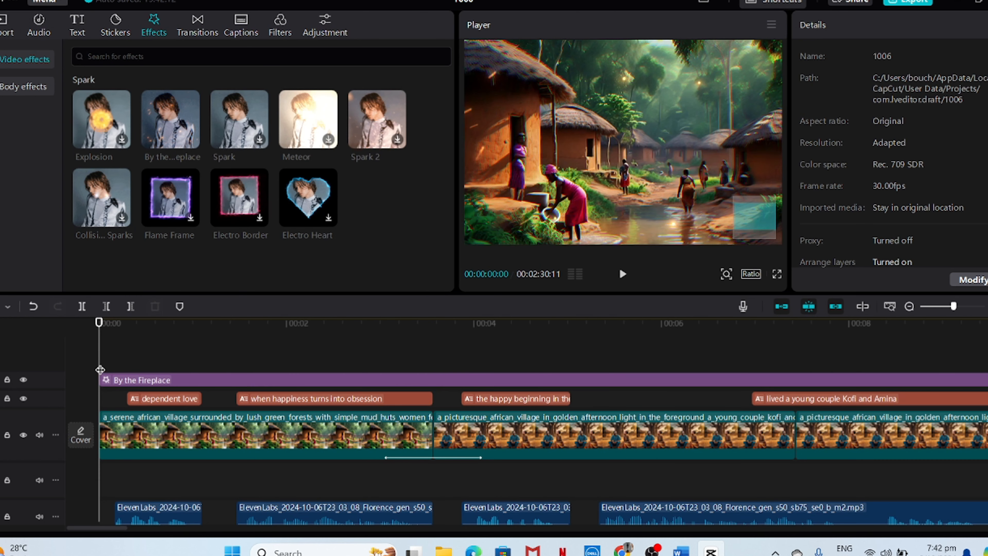
key("space")
key("space")
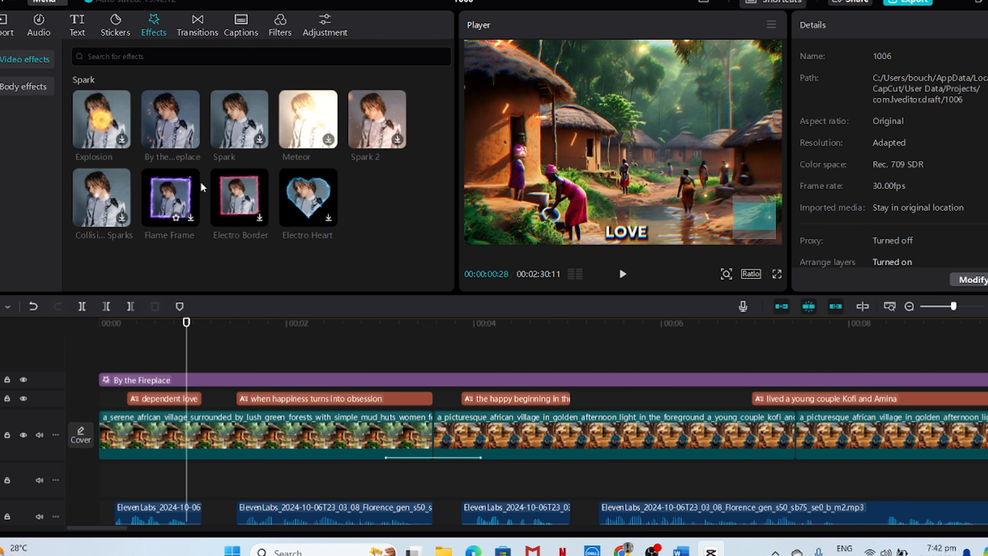
Step: Slow the By the Fireplace effect to a speed of 5
left_click(291, 377)
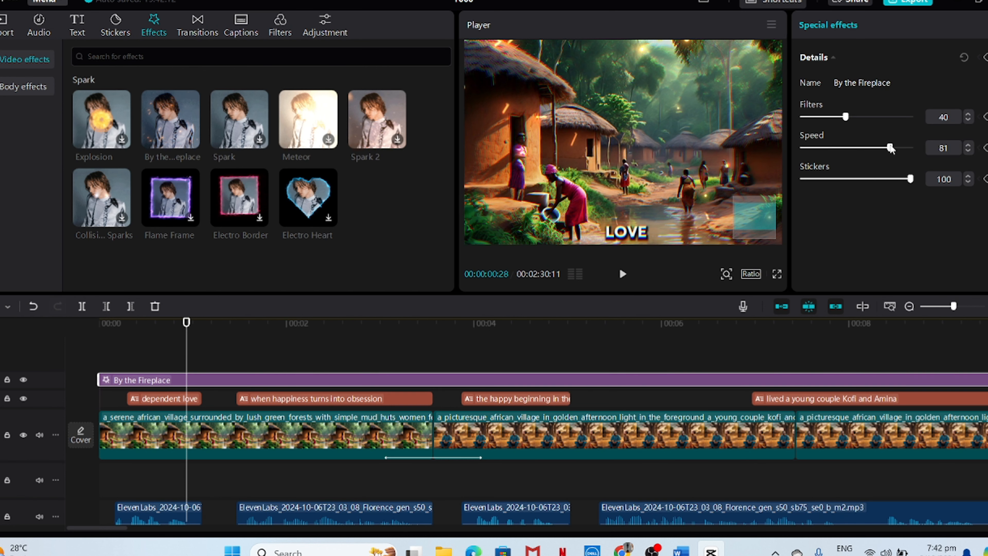
left_click_drag(890, 148, 804, 149)
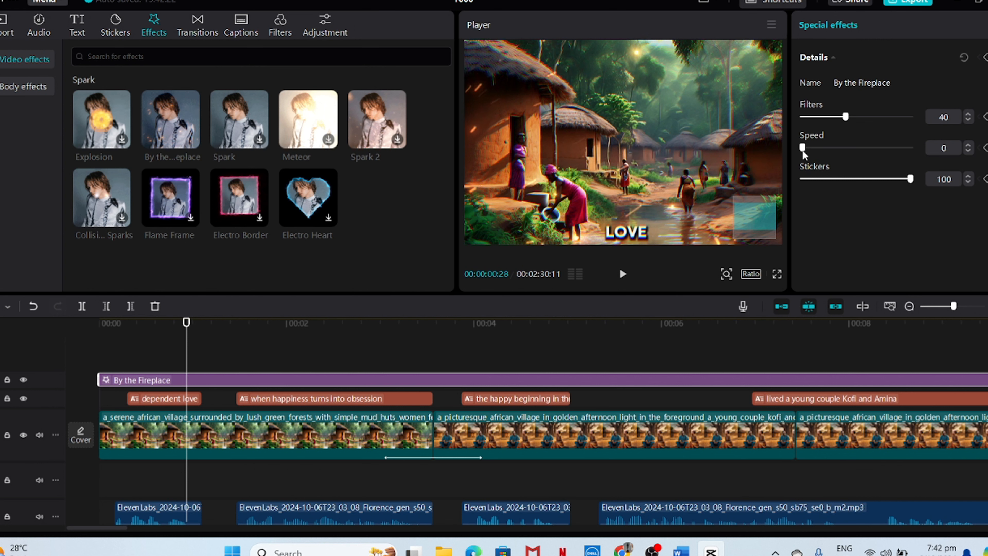
left_click_drag(802, 150, 808, 149)
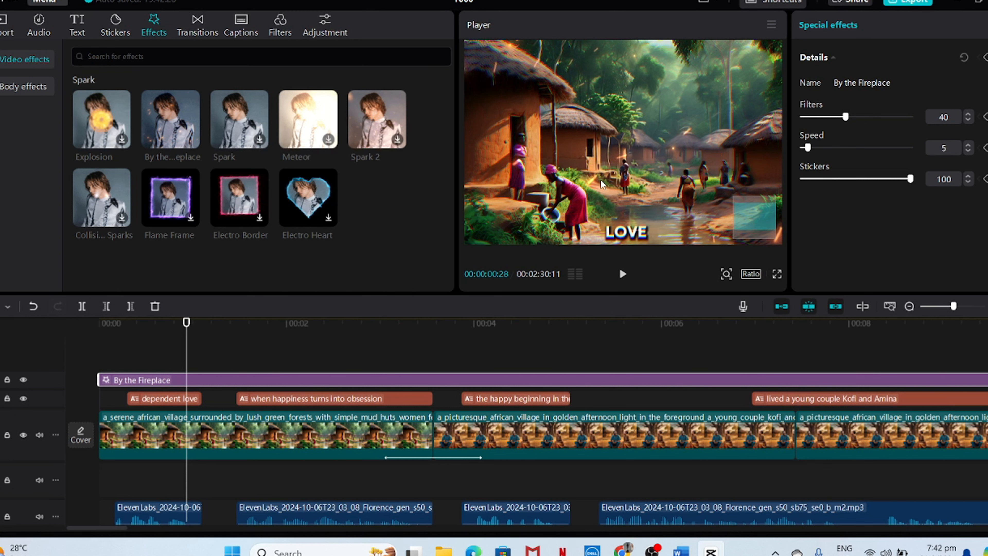
Step: Play the video from the start through the couple images to check the slowed spark effect with the captions
left_click(96, 353)
key("Home")
key("space")
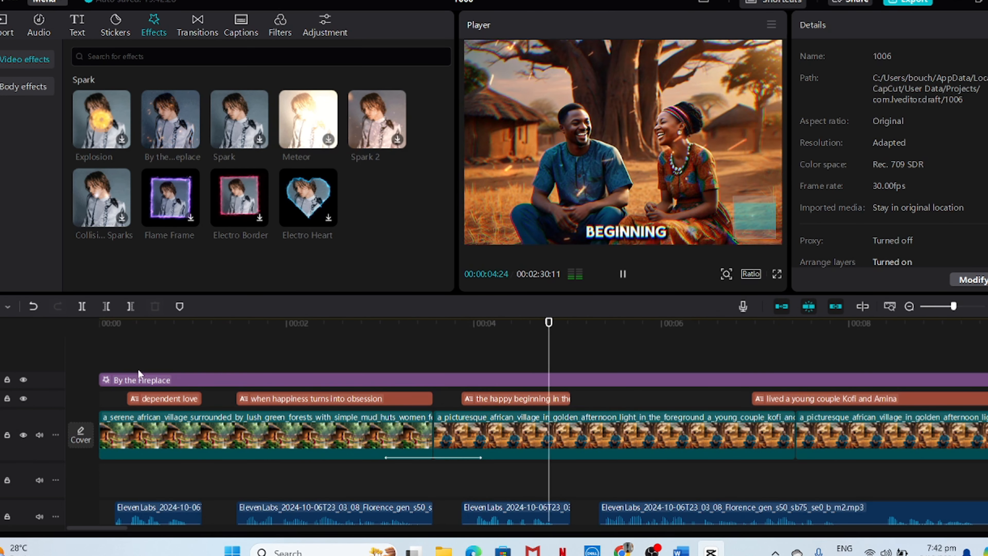
scroll(261, 404, "right", 4)
scroll(260, 405, "right", 6)
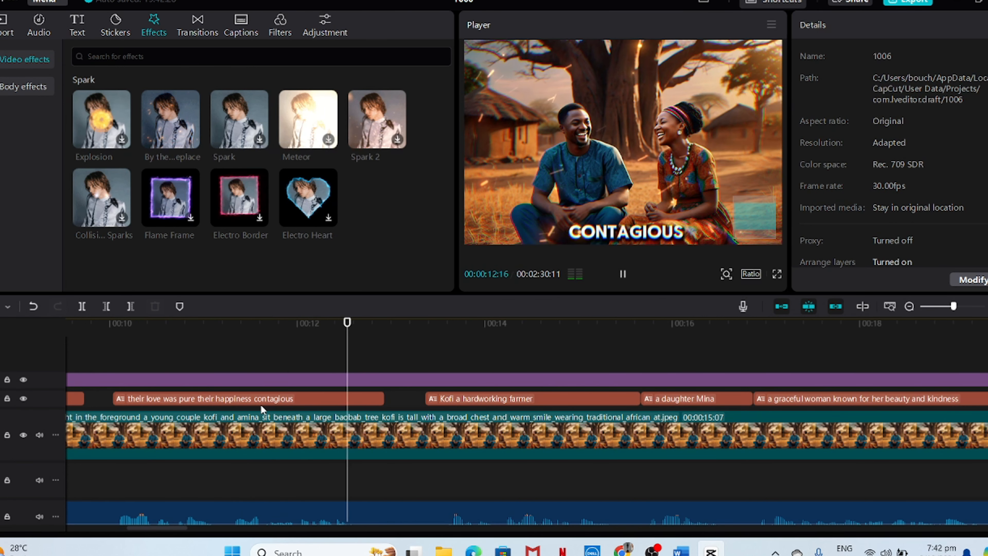
key("space")
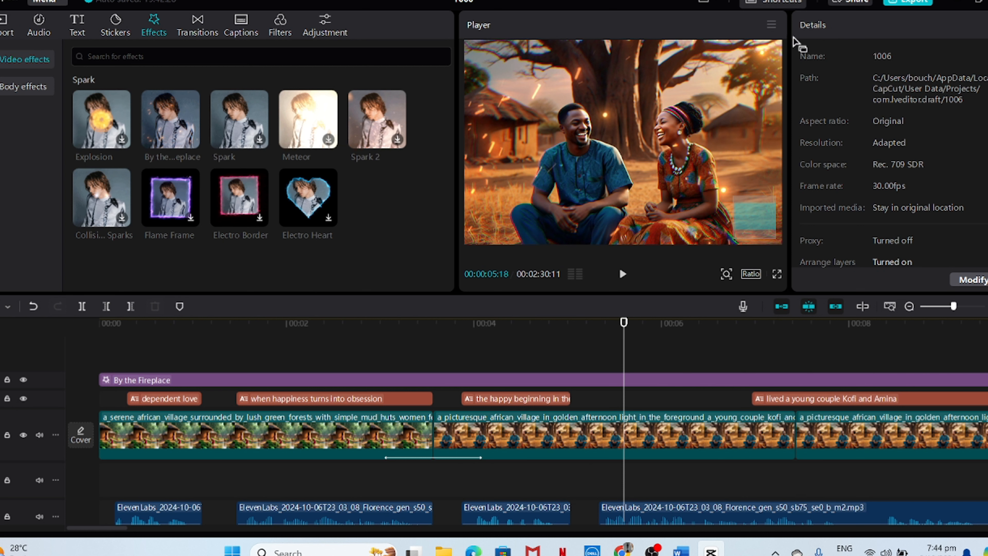
Step: Export the video as Kofi and Amina Love Story in 2K resolution, H.264 mp4 format, at 30fps
left_click(916, 2)
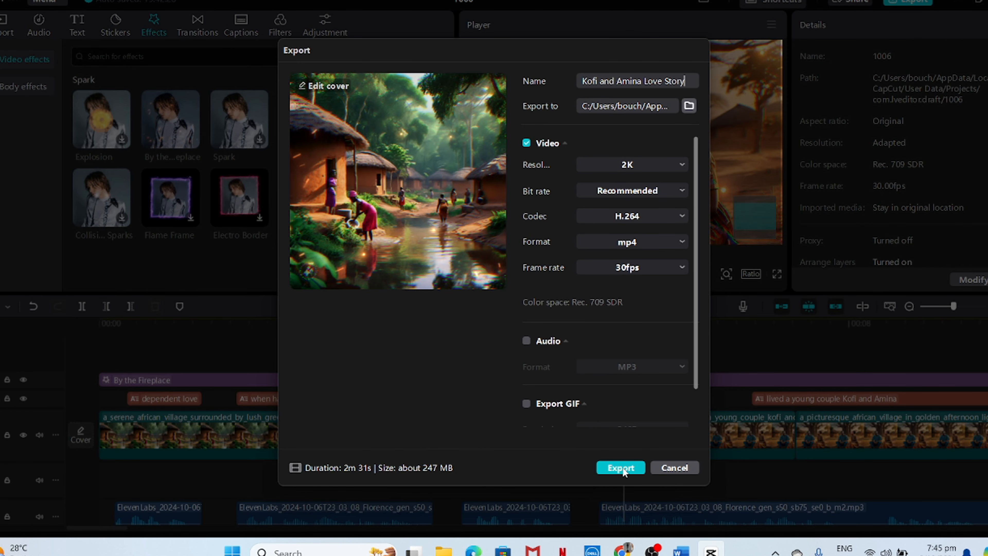
left_click(621, 468)
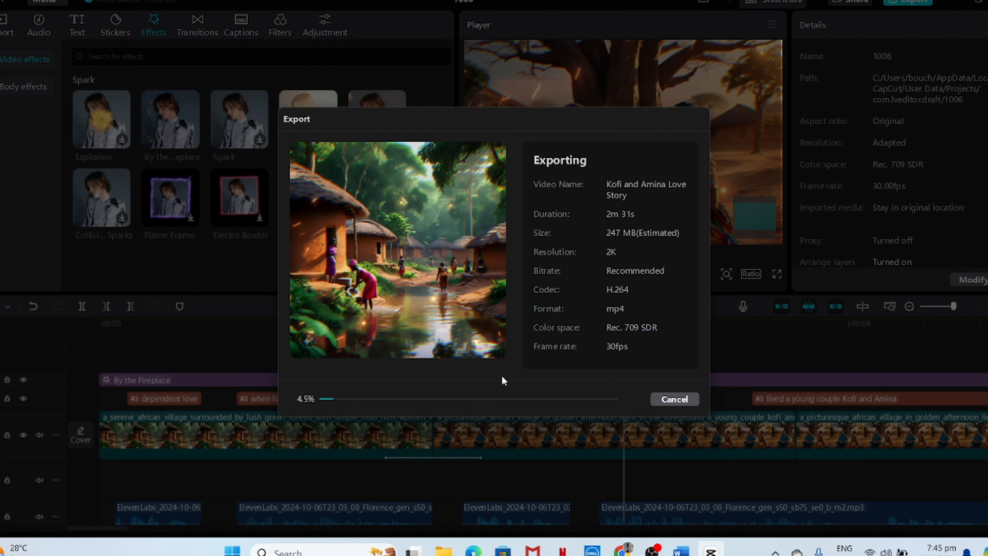